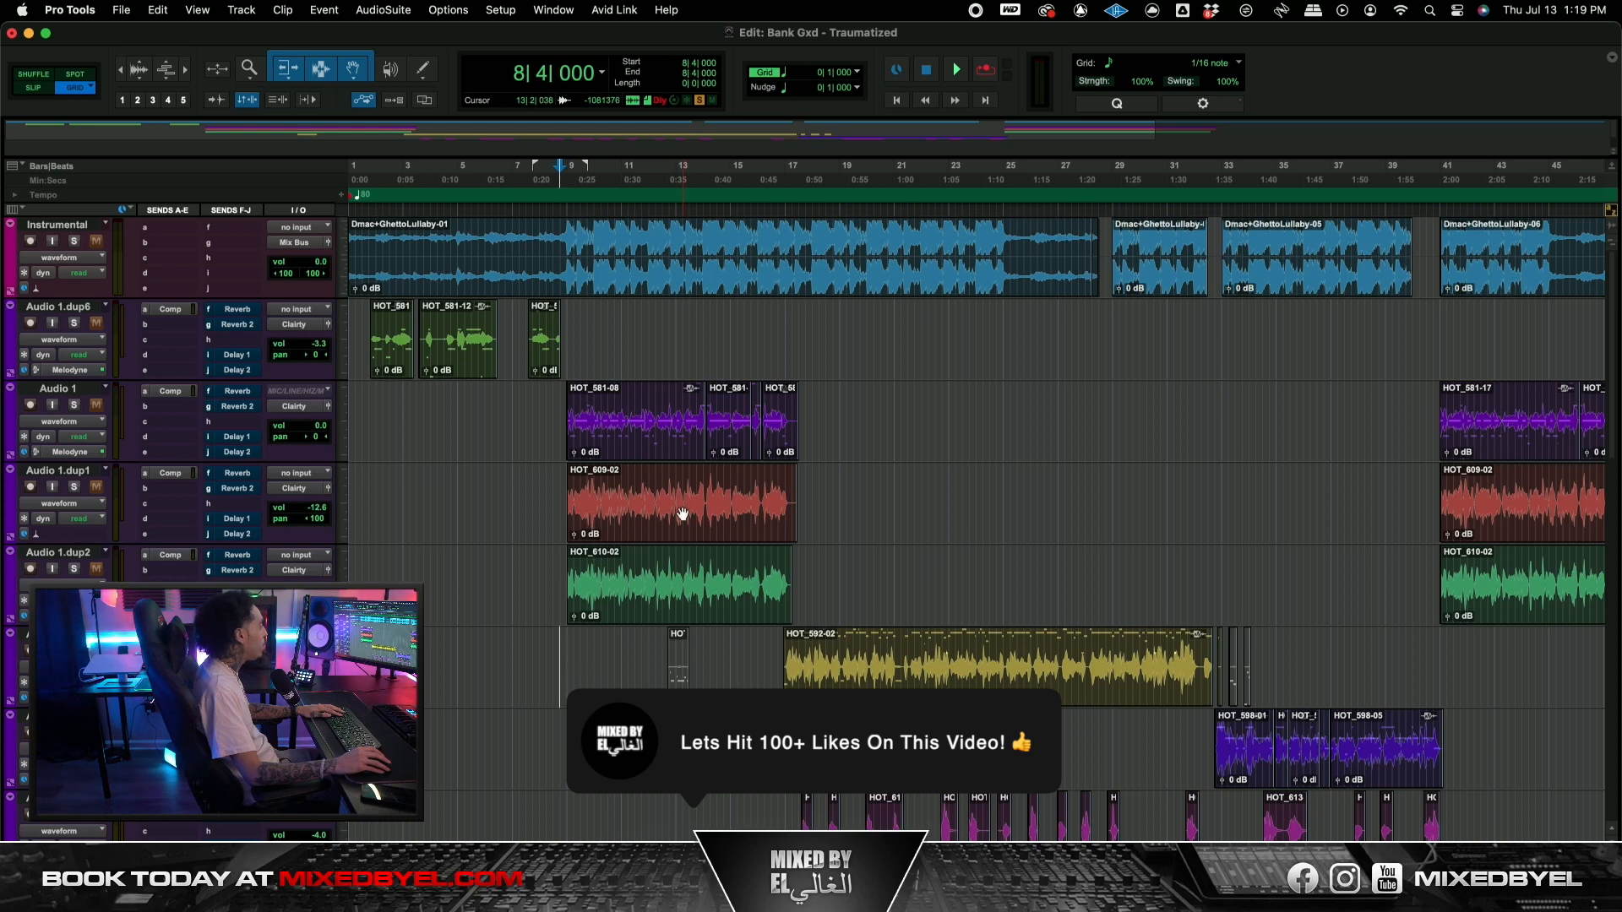
Step: Zoom out to view the full session and review the Trim and Auto-Key 2 plugins on the Instrumental track
key(r)
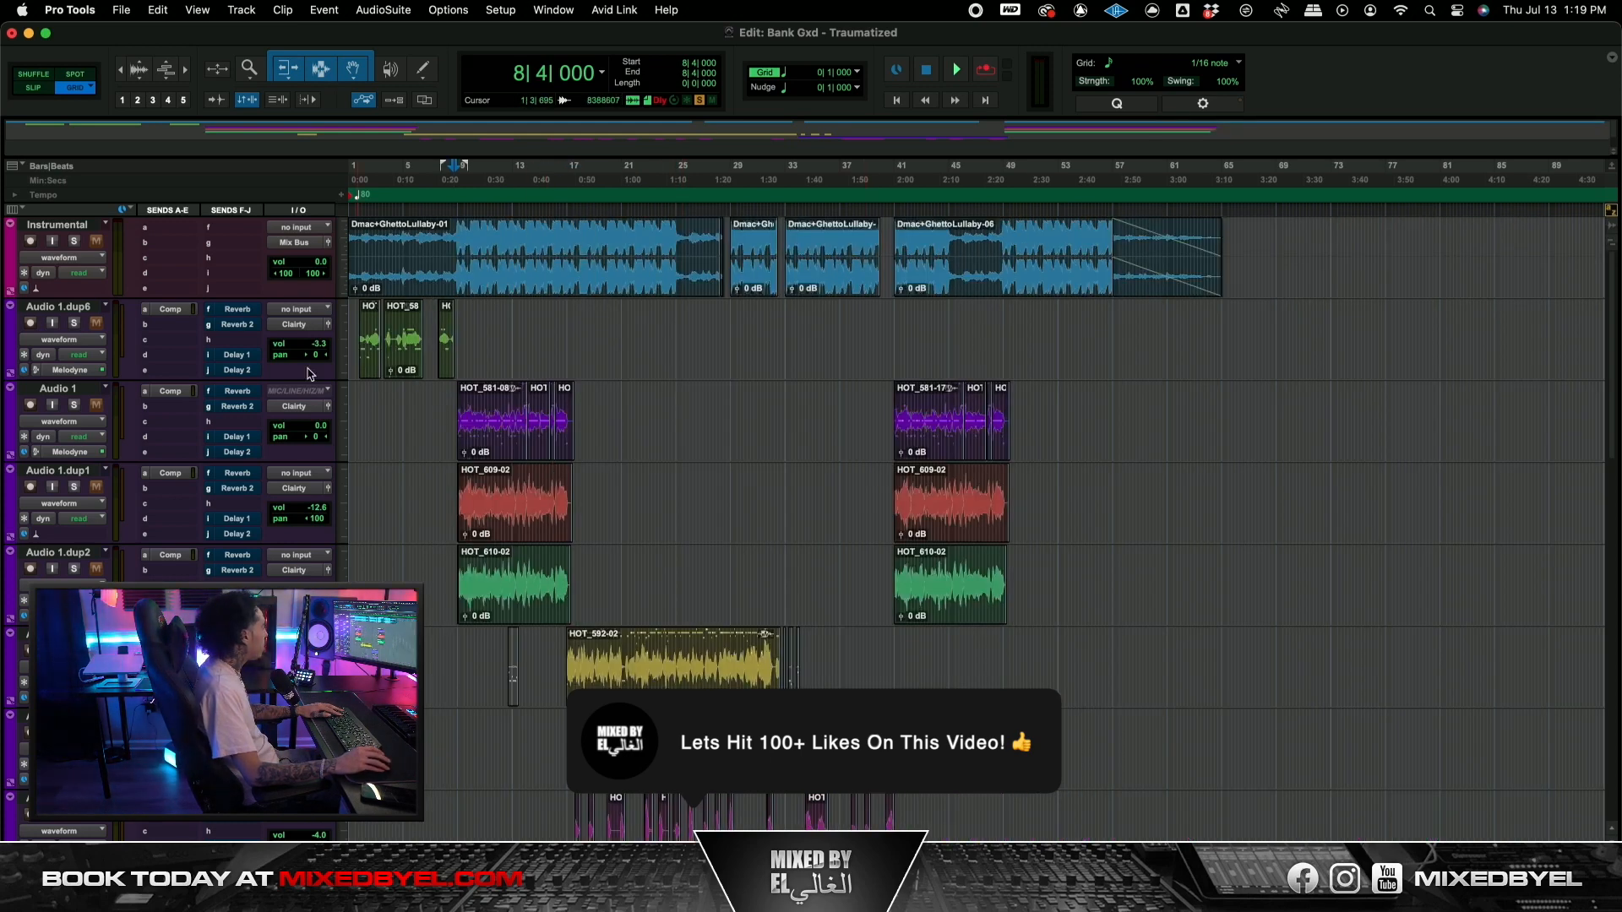
key(t)
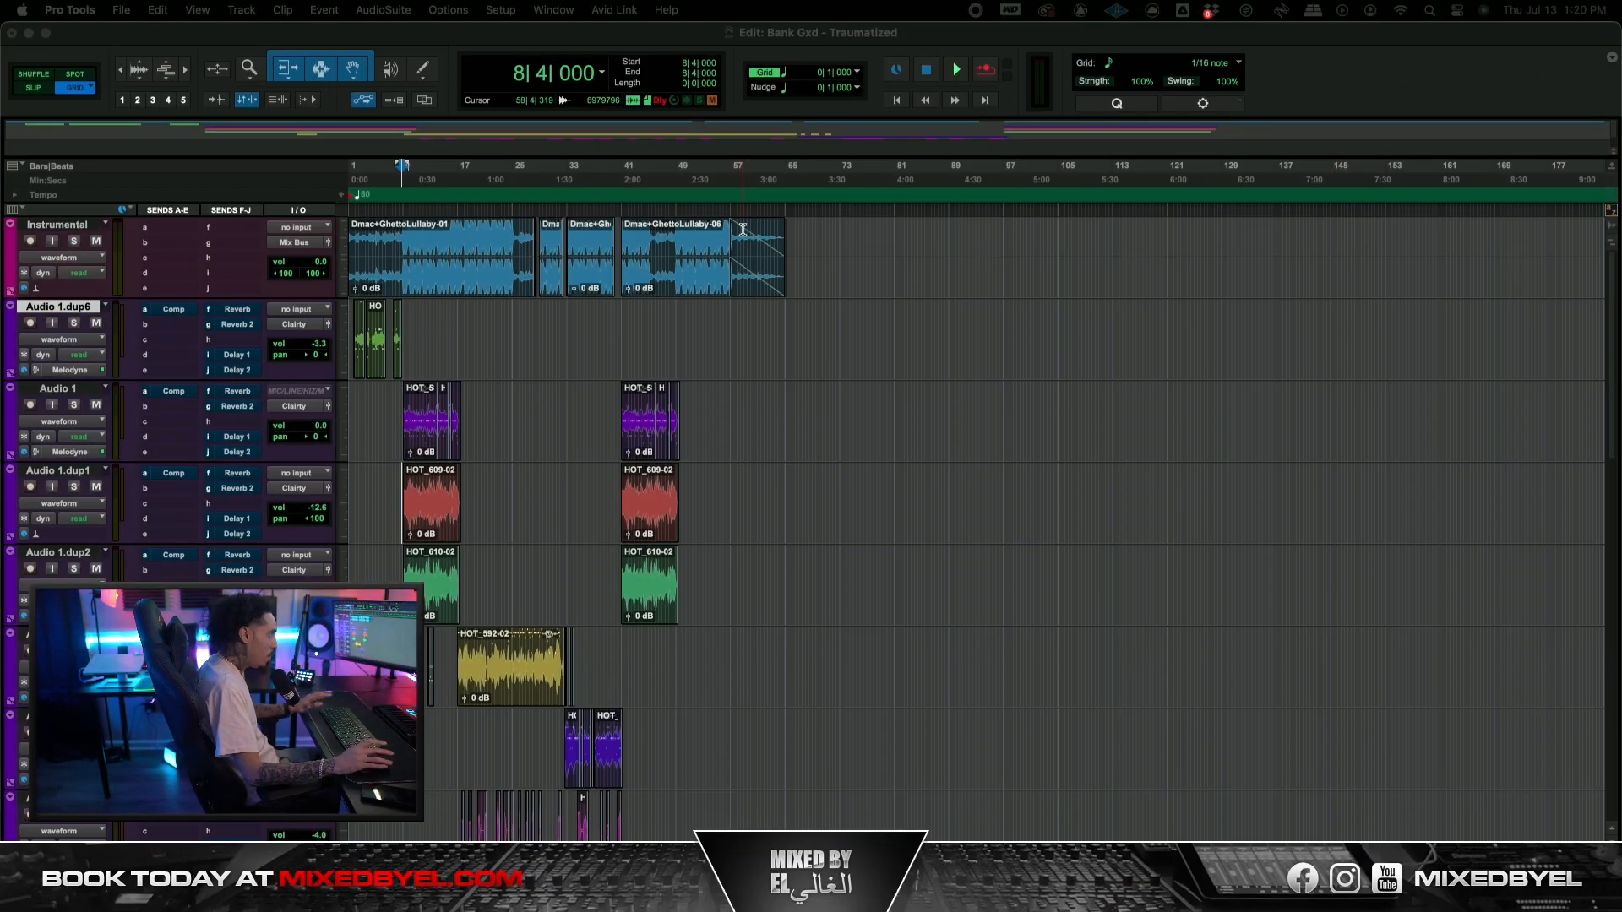
drag(921, 2, 863, 301)
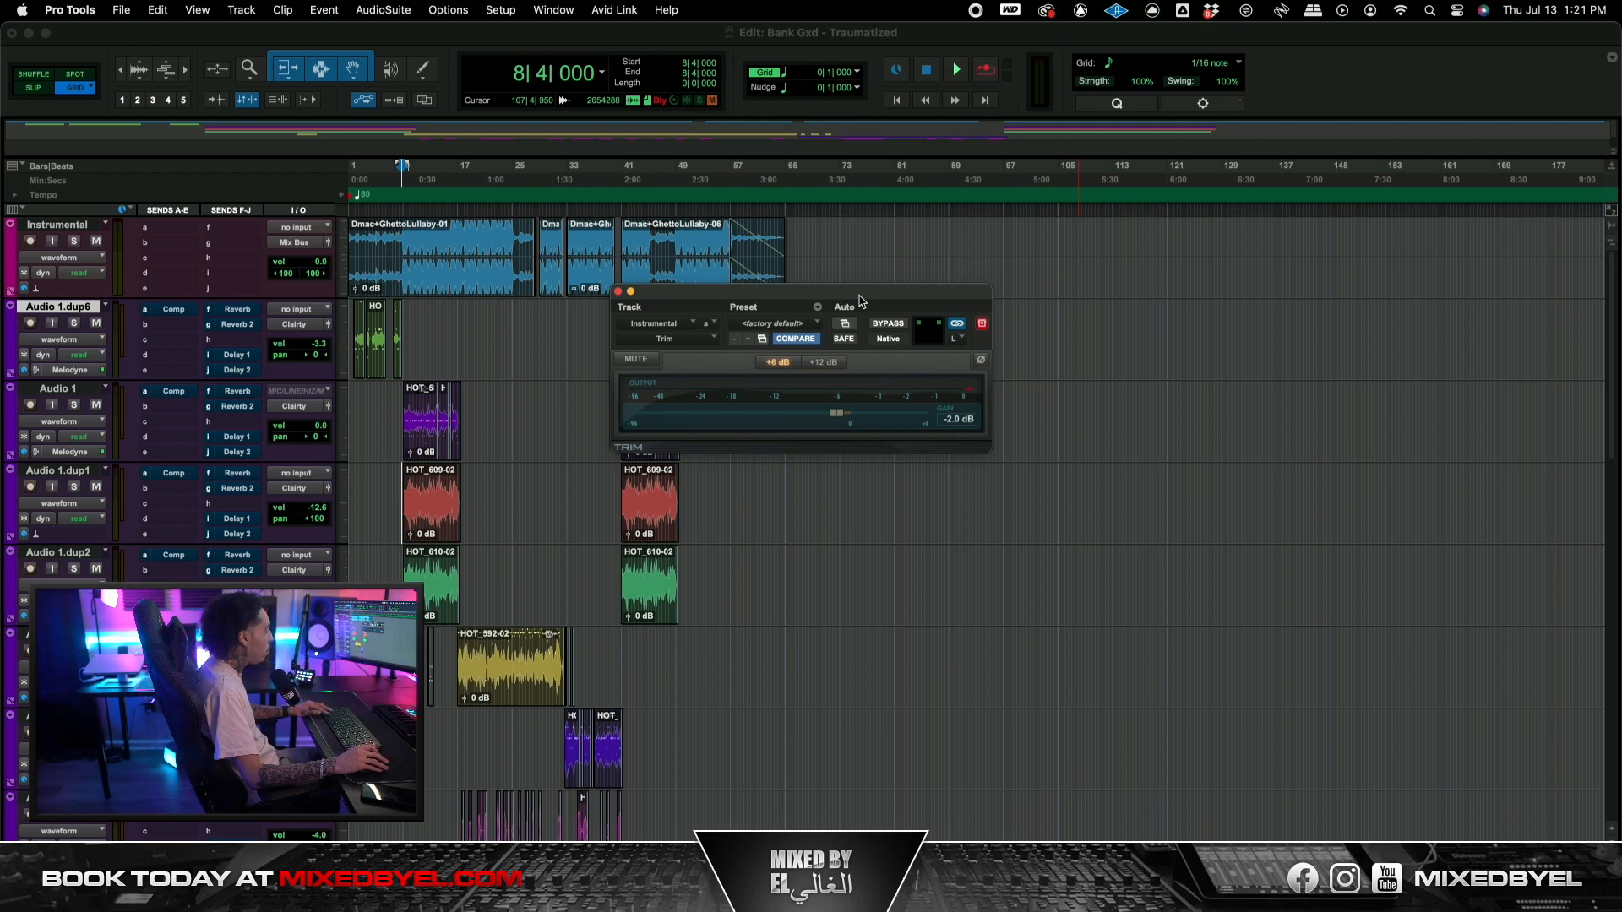
drag(859, 297, 861, 290)
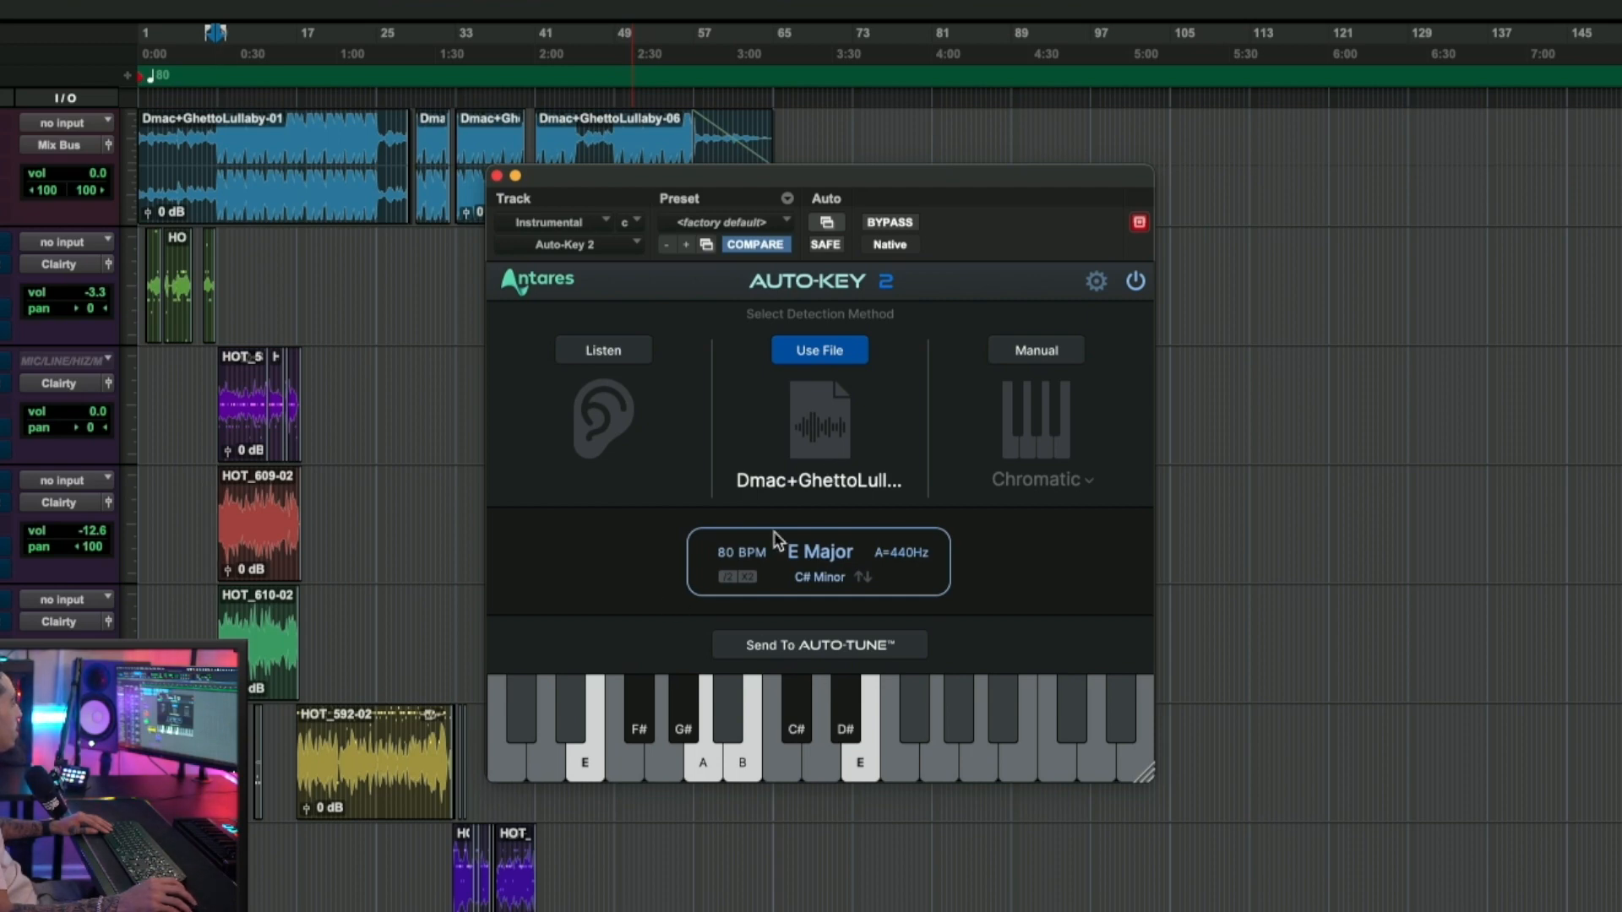
click(240, 158)
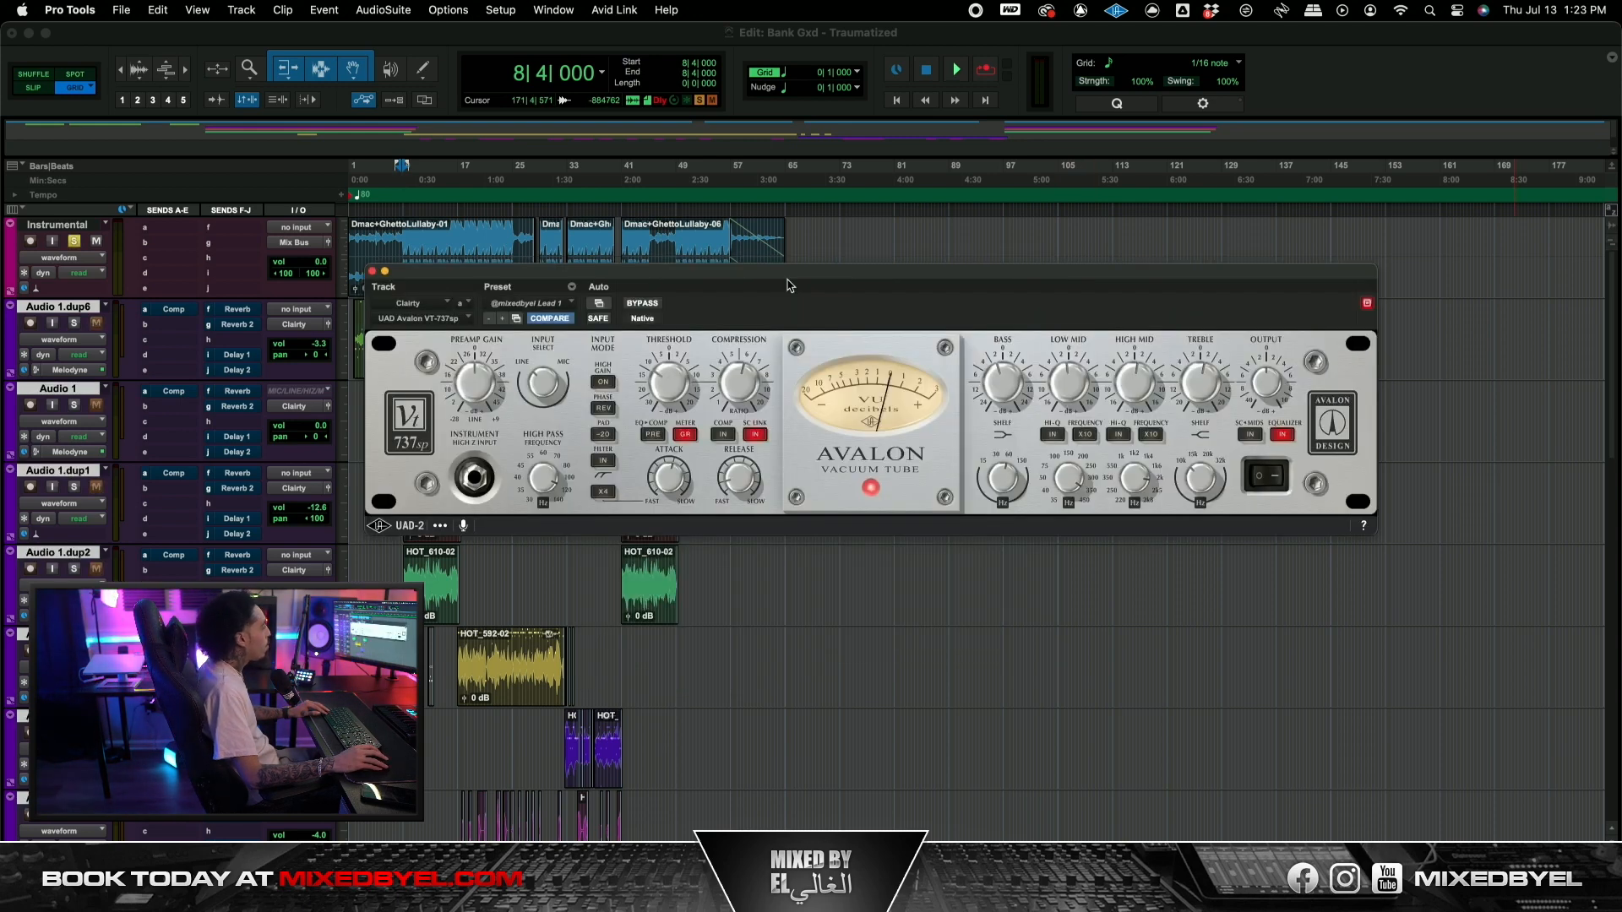
Step: Review the UAD Avalon VT-737sp settings on the Clairty track and close the plugin
drag(786, 283, 787, 288)
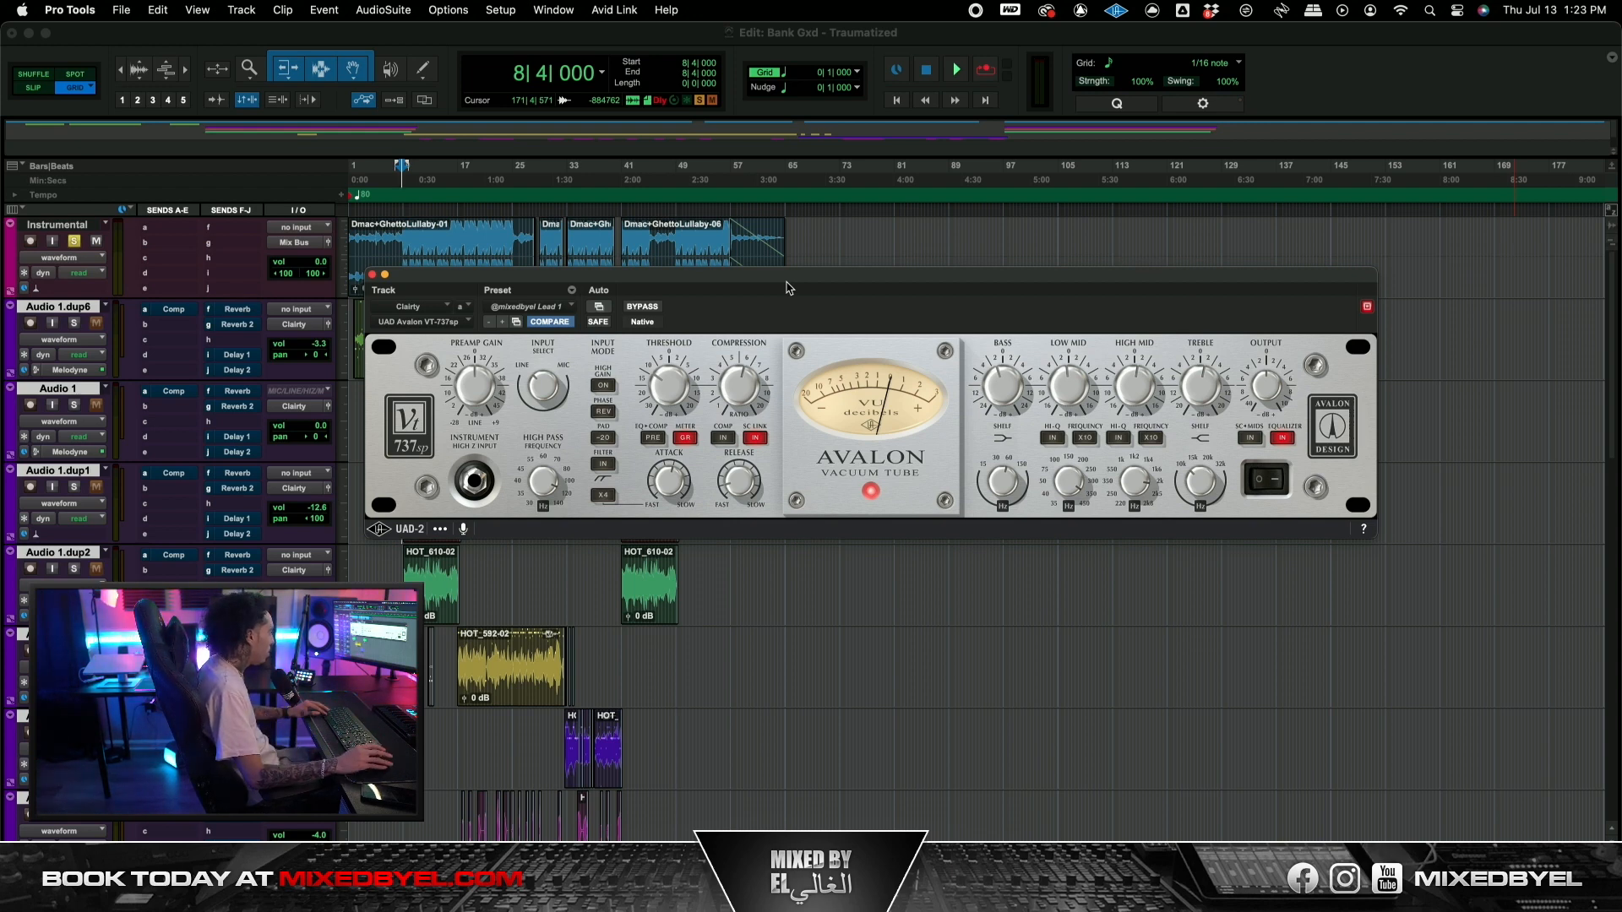
drag(797, 273, 818, 285)
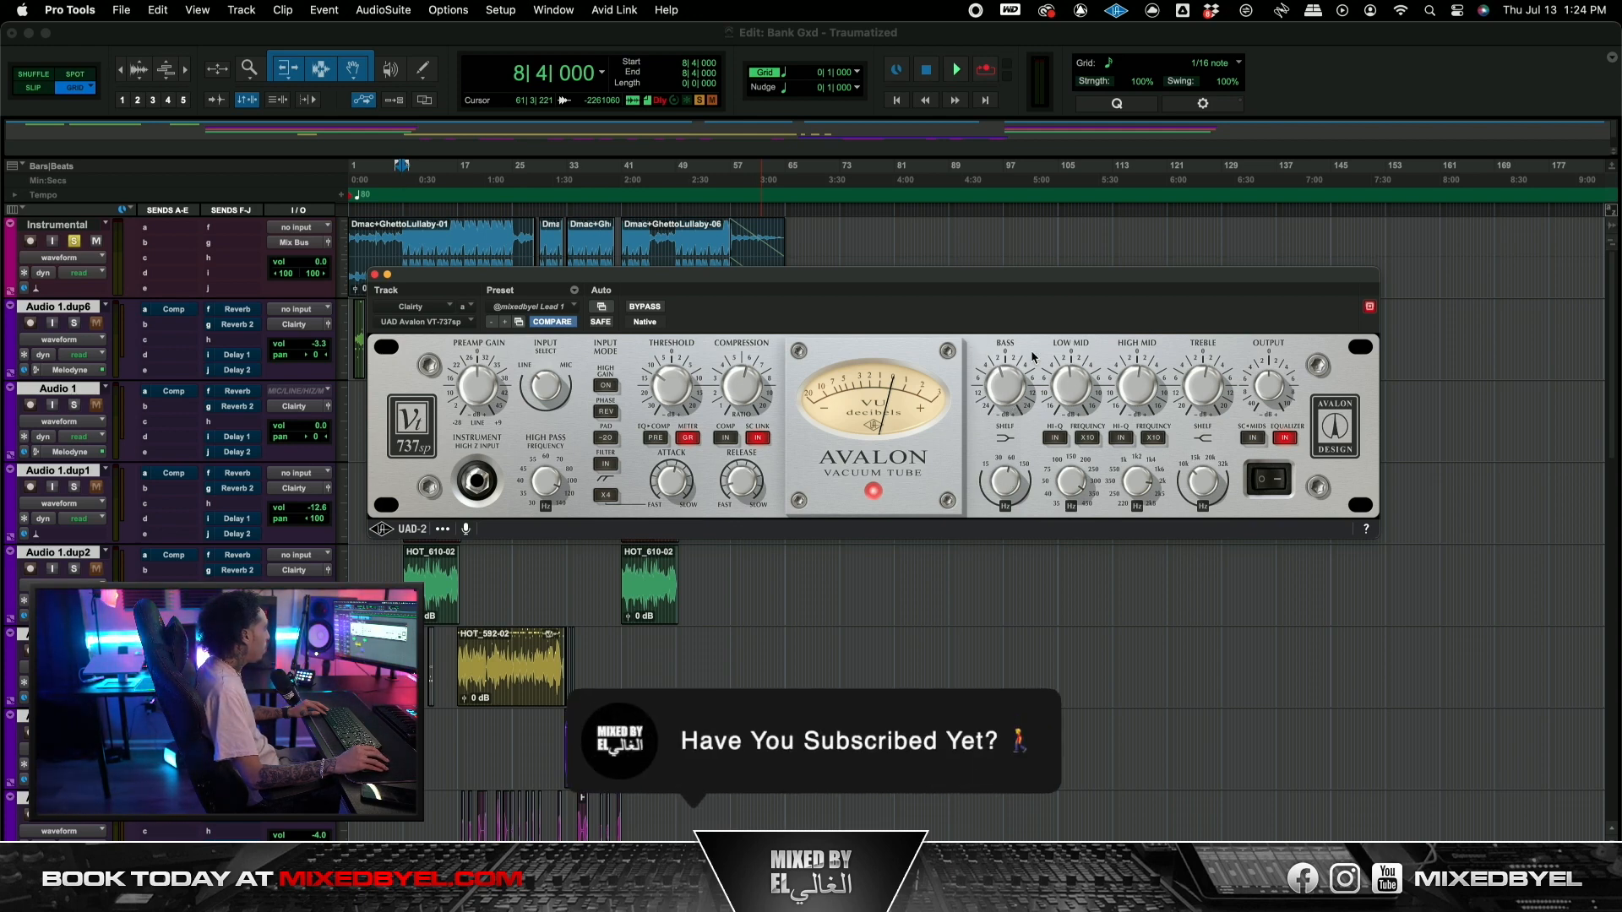
drag(852, 285, 888, 299)
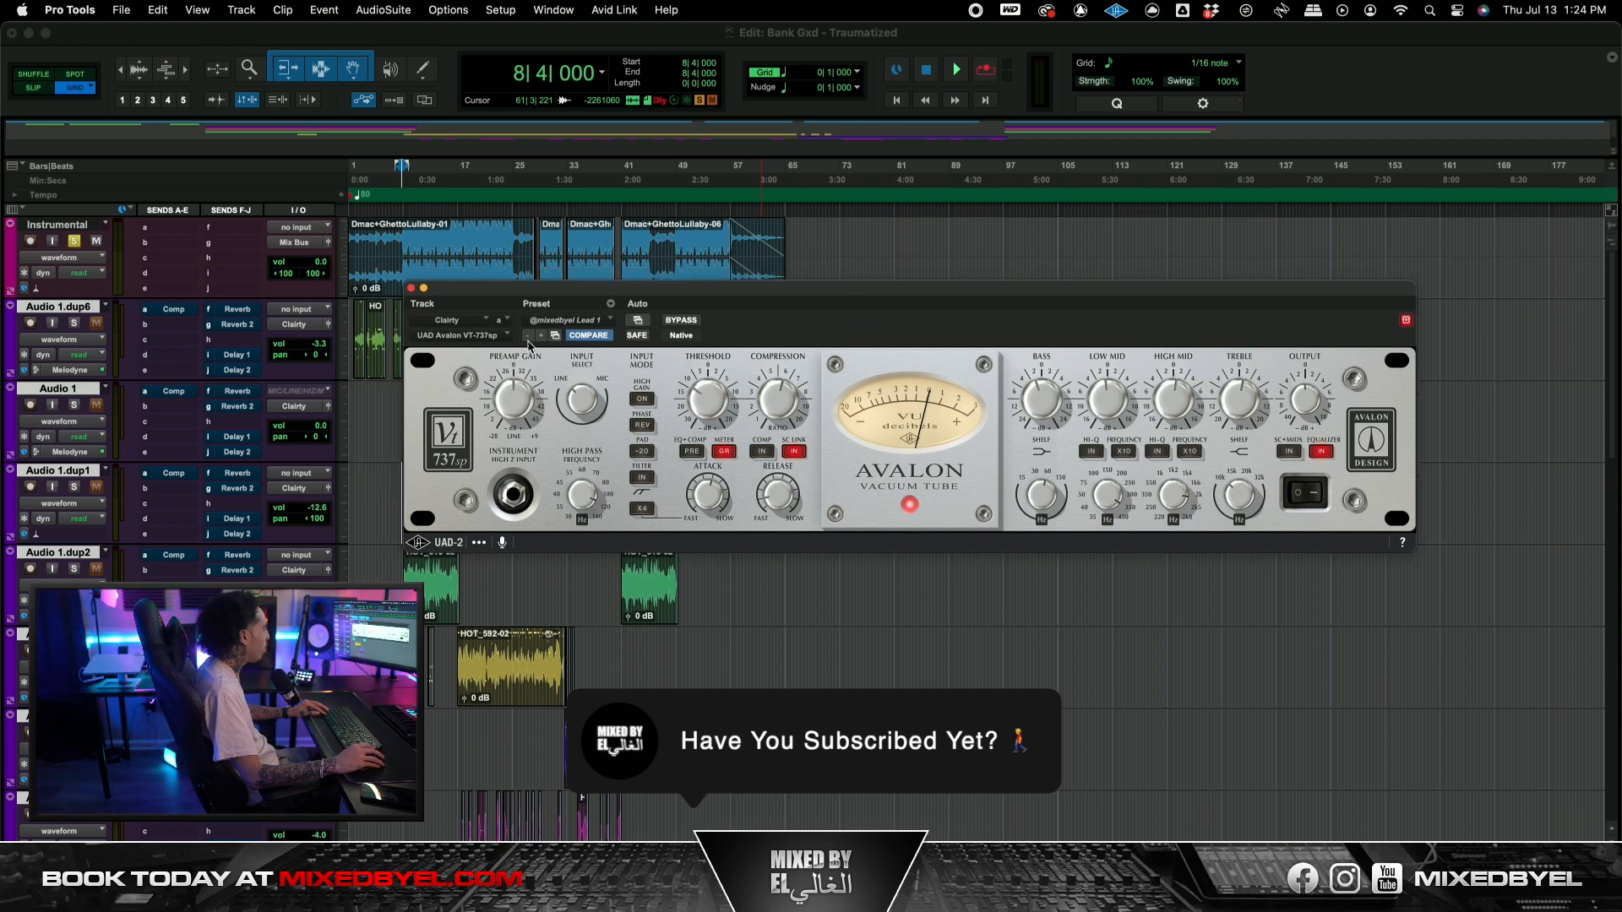
click(411, 288)
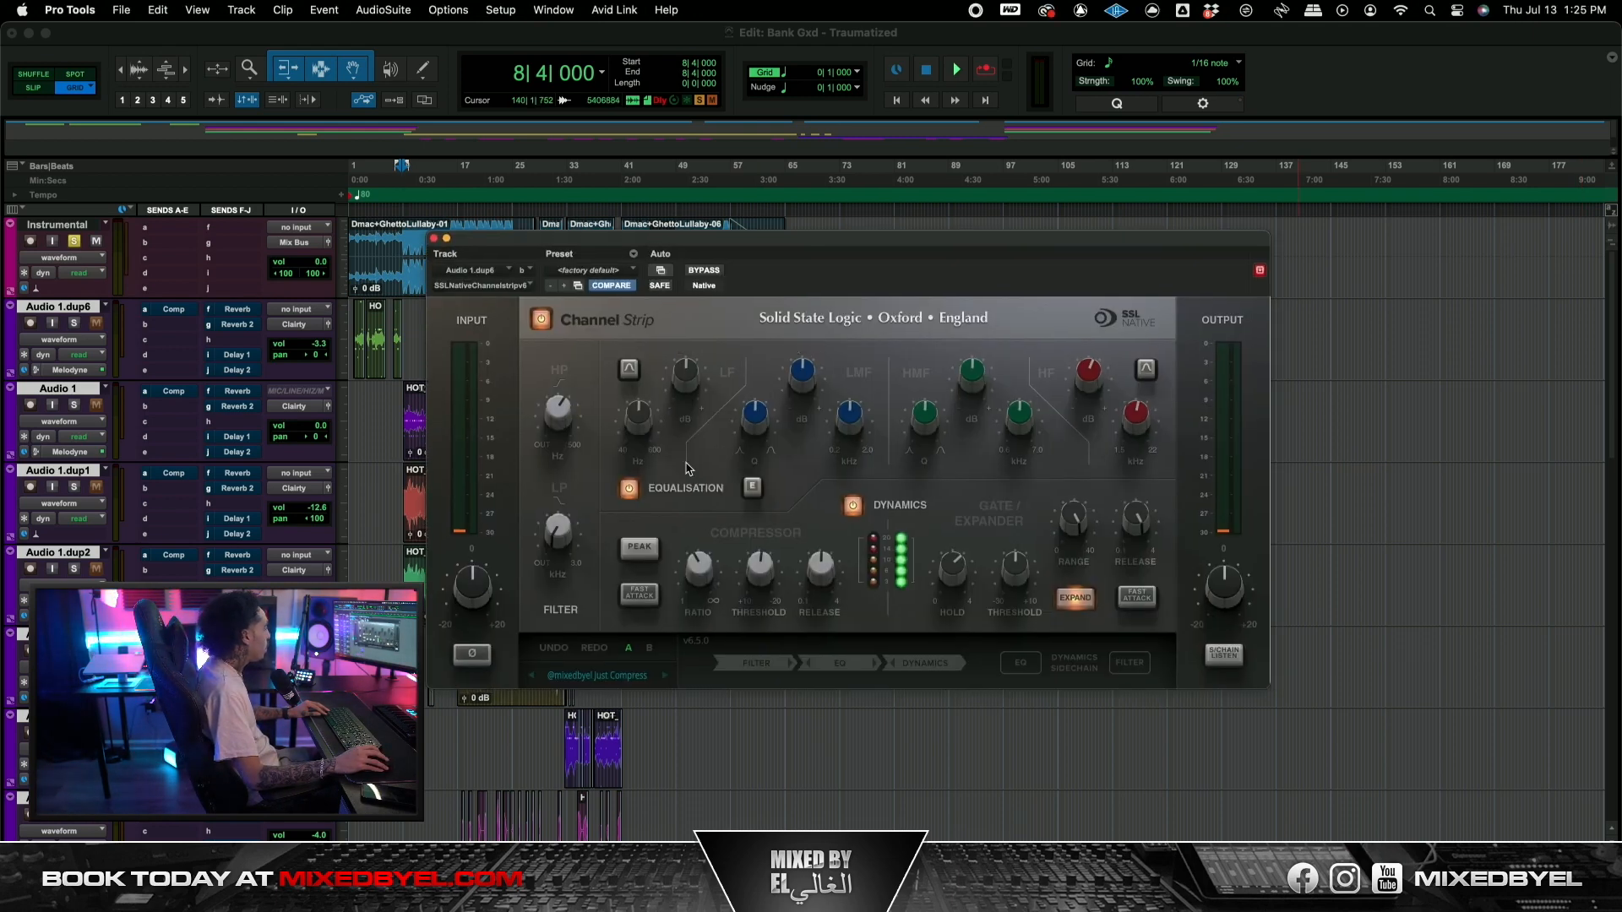
Step: Examine the high-pass filter, compressor, gate/expander and EQ settings of the SSL Channel Strip on Audio 1.dup6 and close it
mouse_move(557, 417)
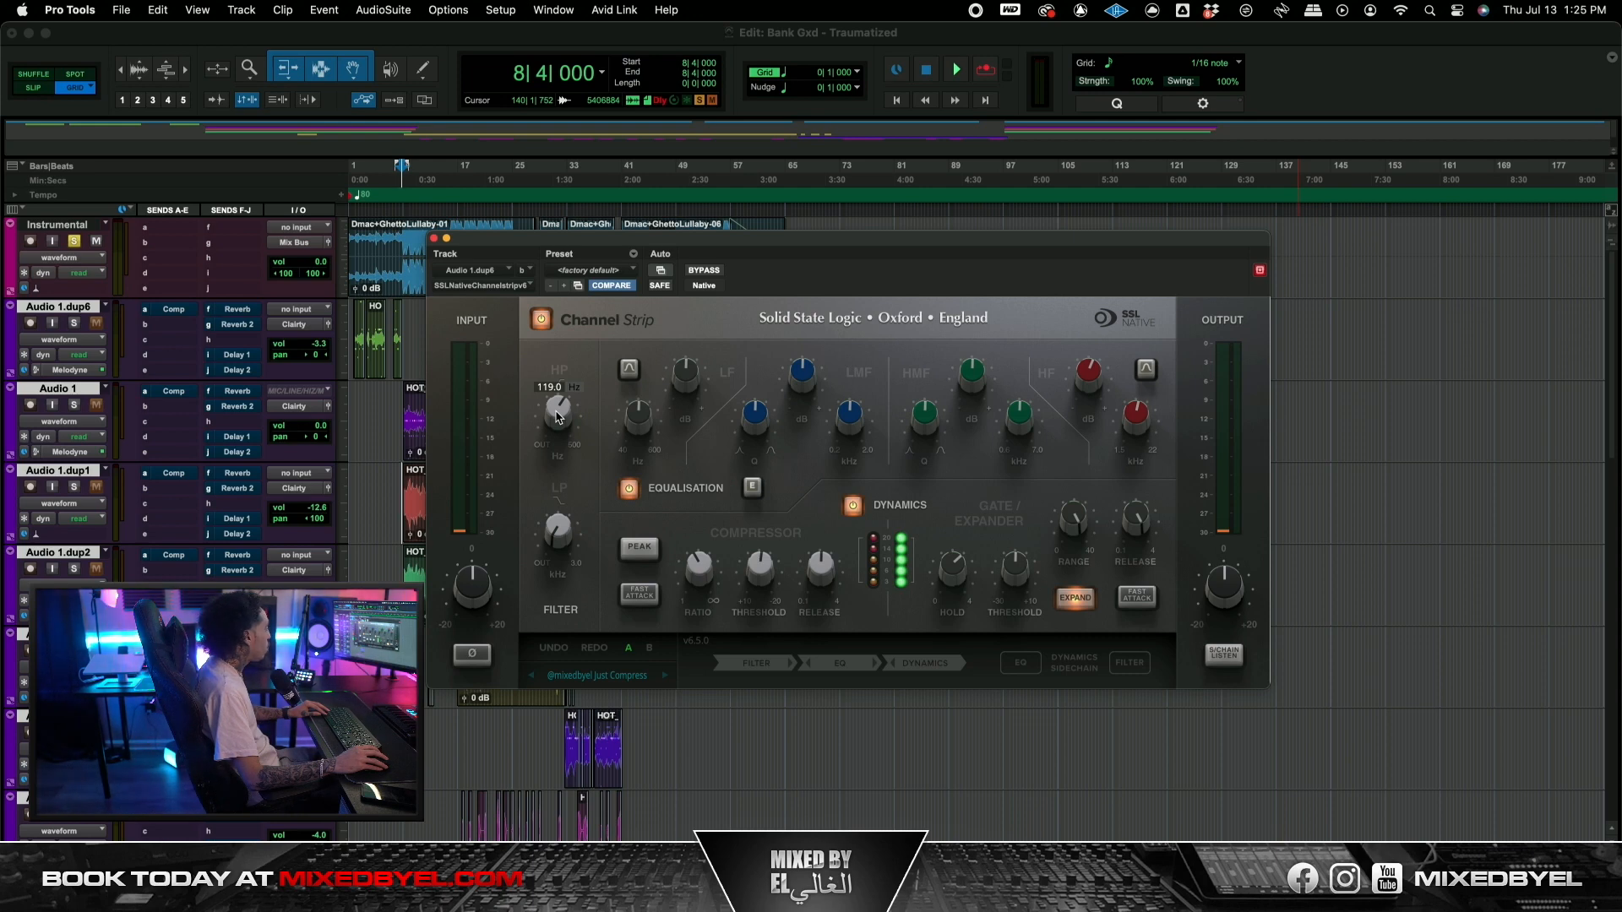
mouse_move(699, 578)
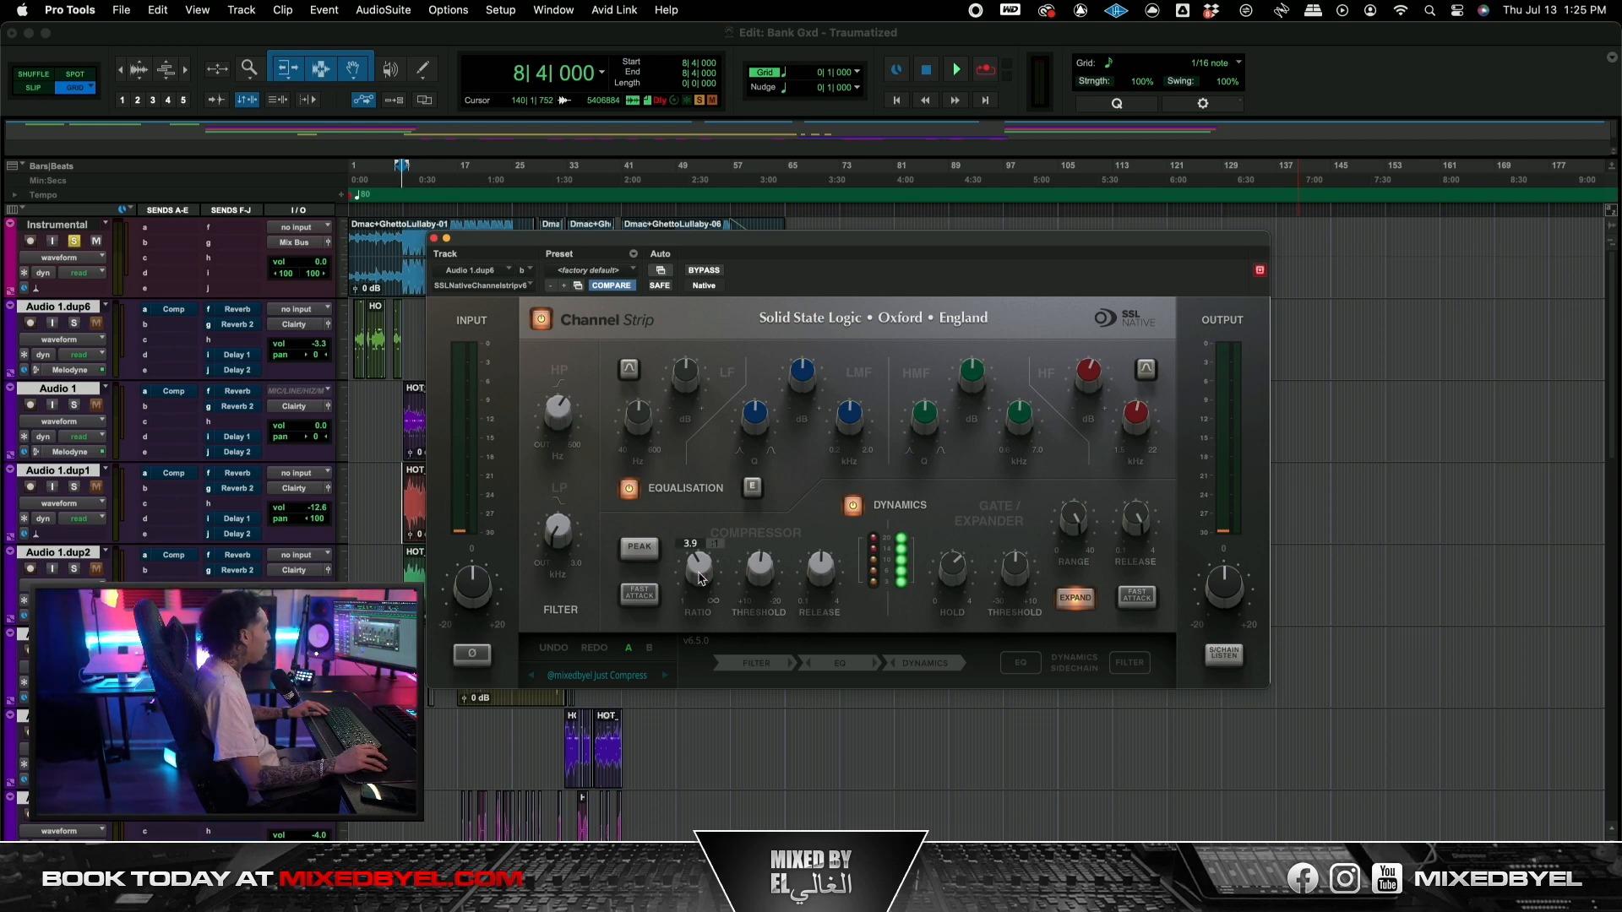
mouse_move(758, 577)
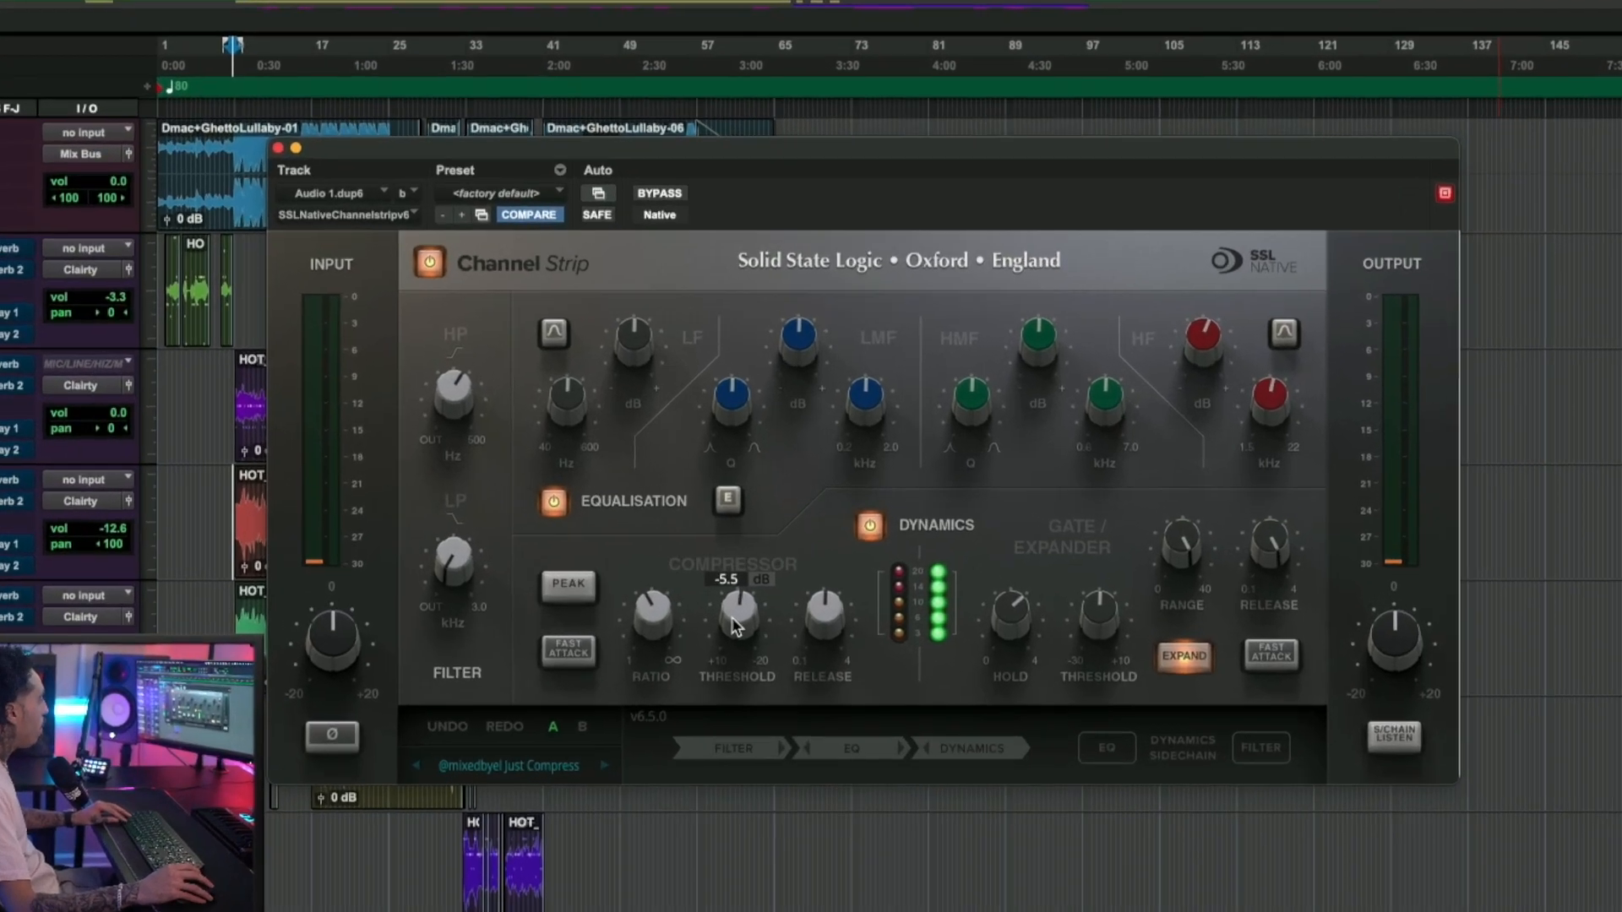
mouse_move(824, 576)
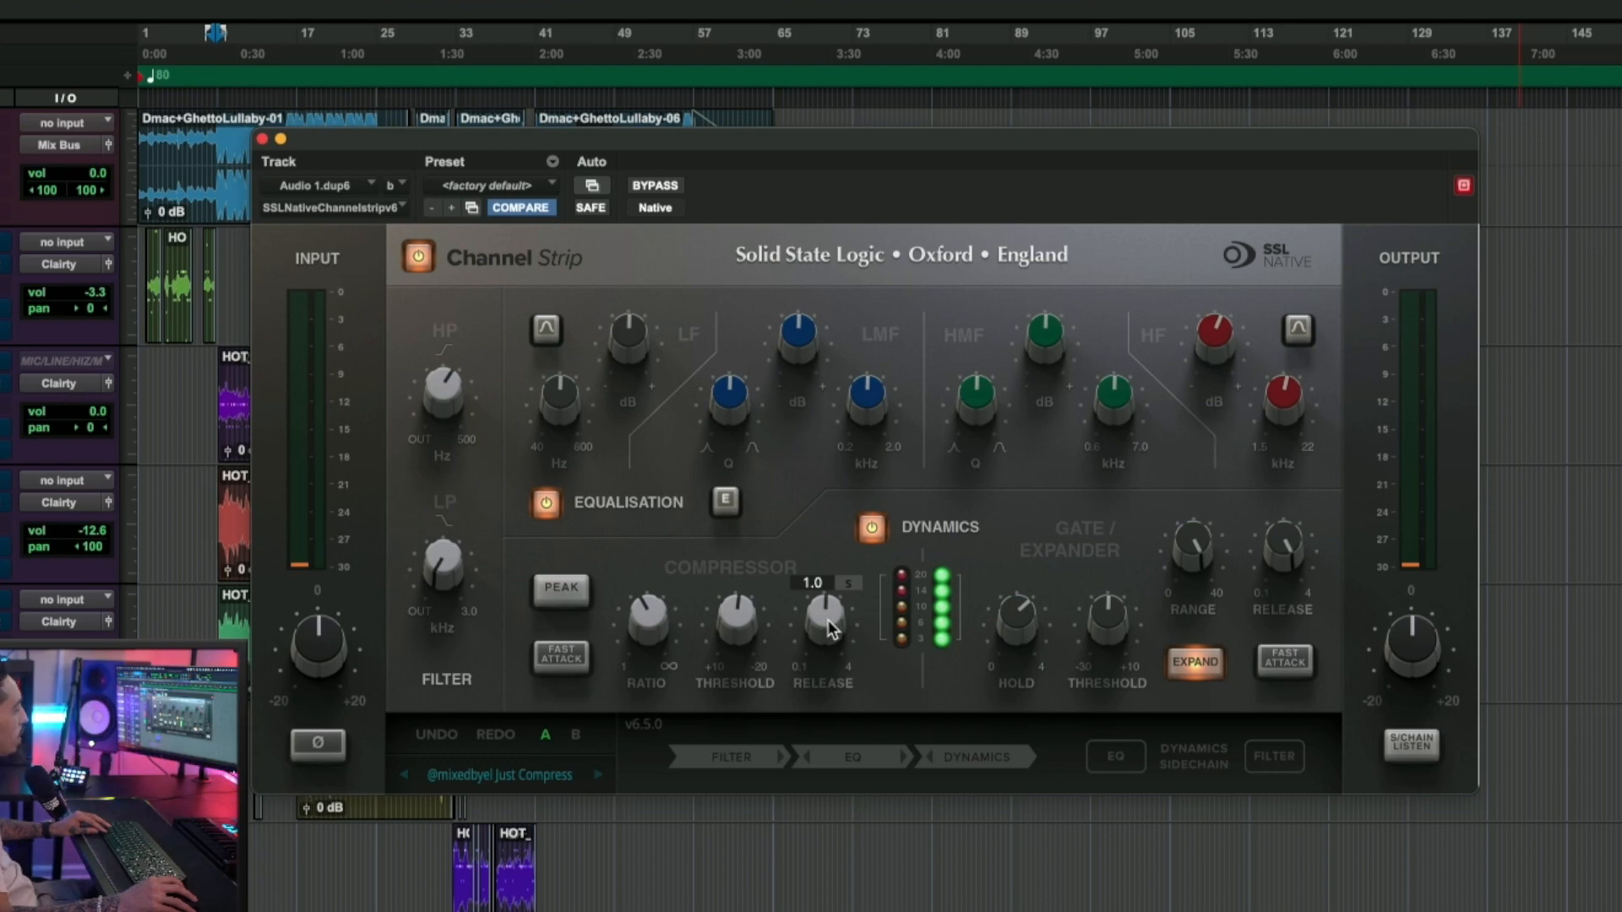
mouse_move(1029, 623)
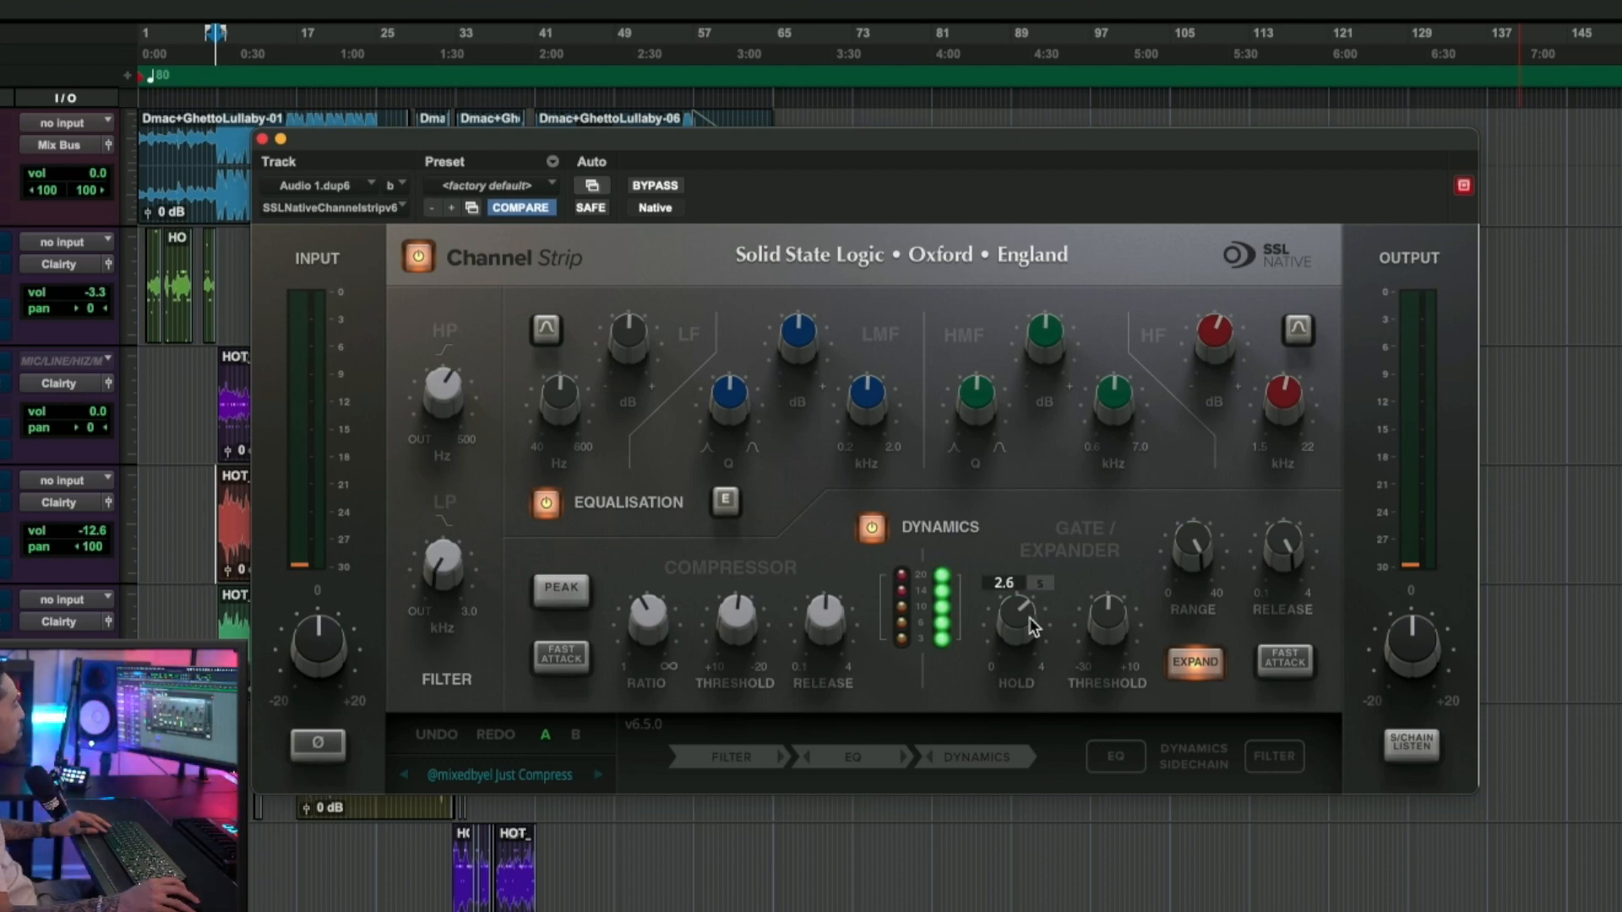
mouse_move(1102, 621)
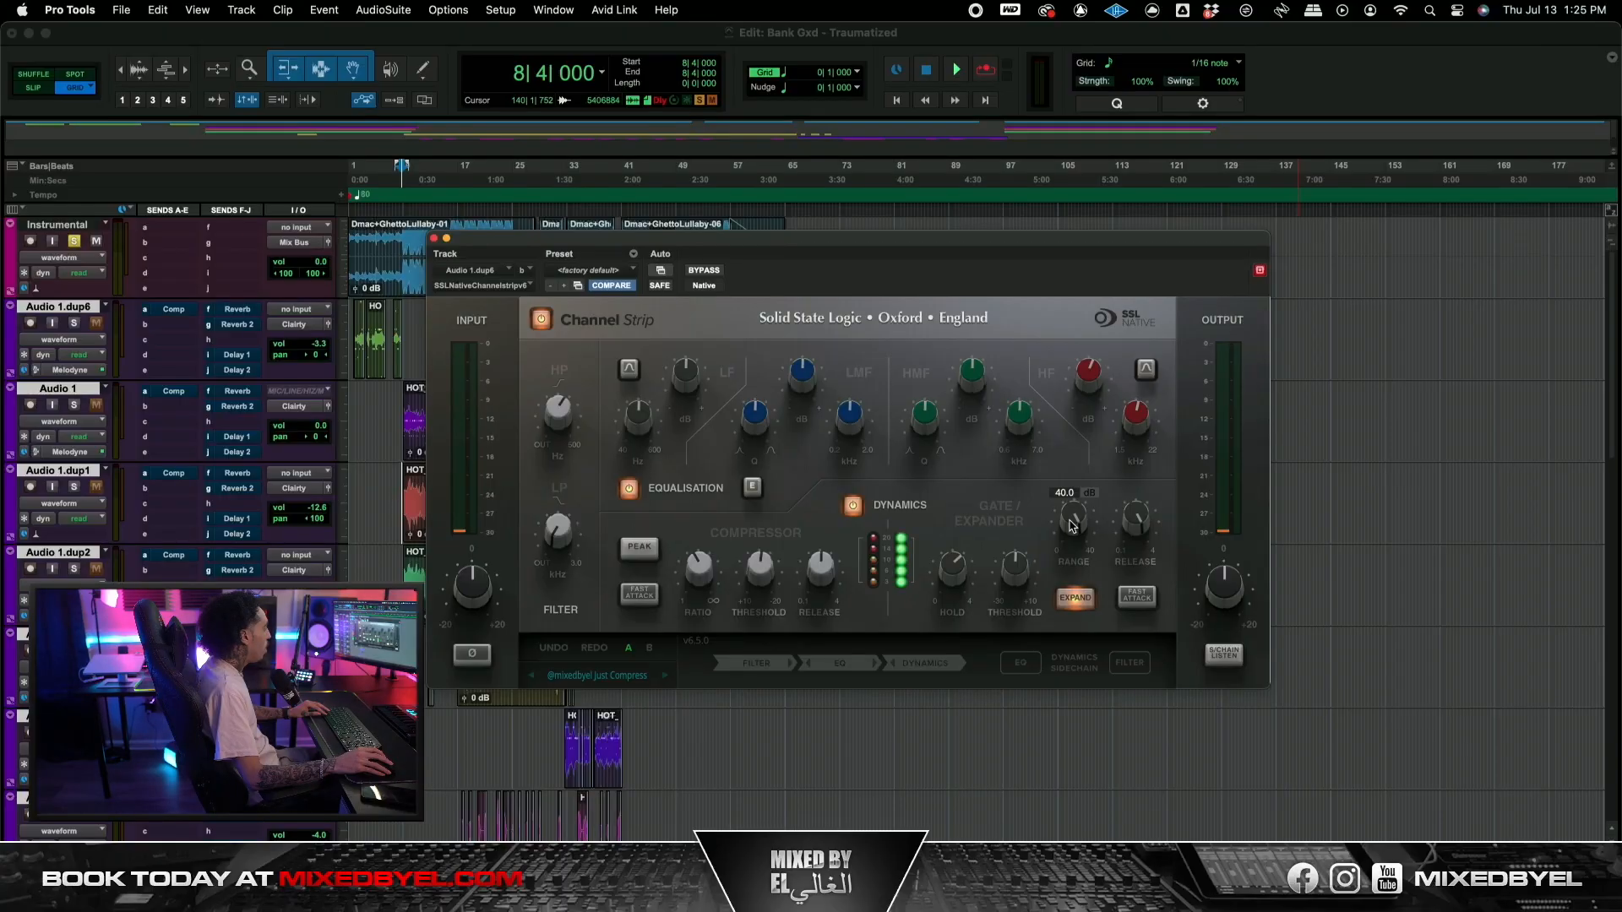
mouse_move(1309, 554)
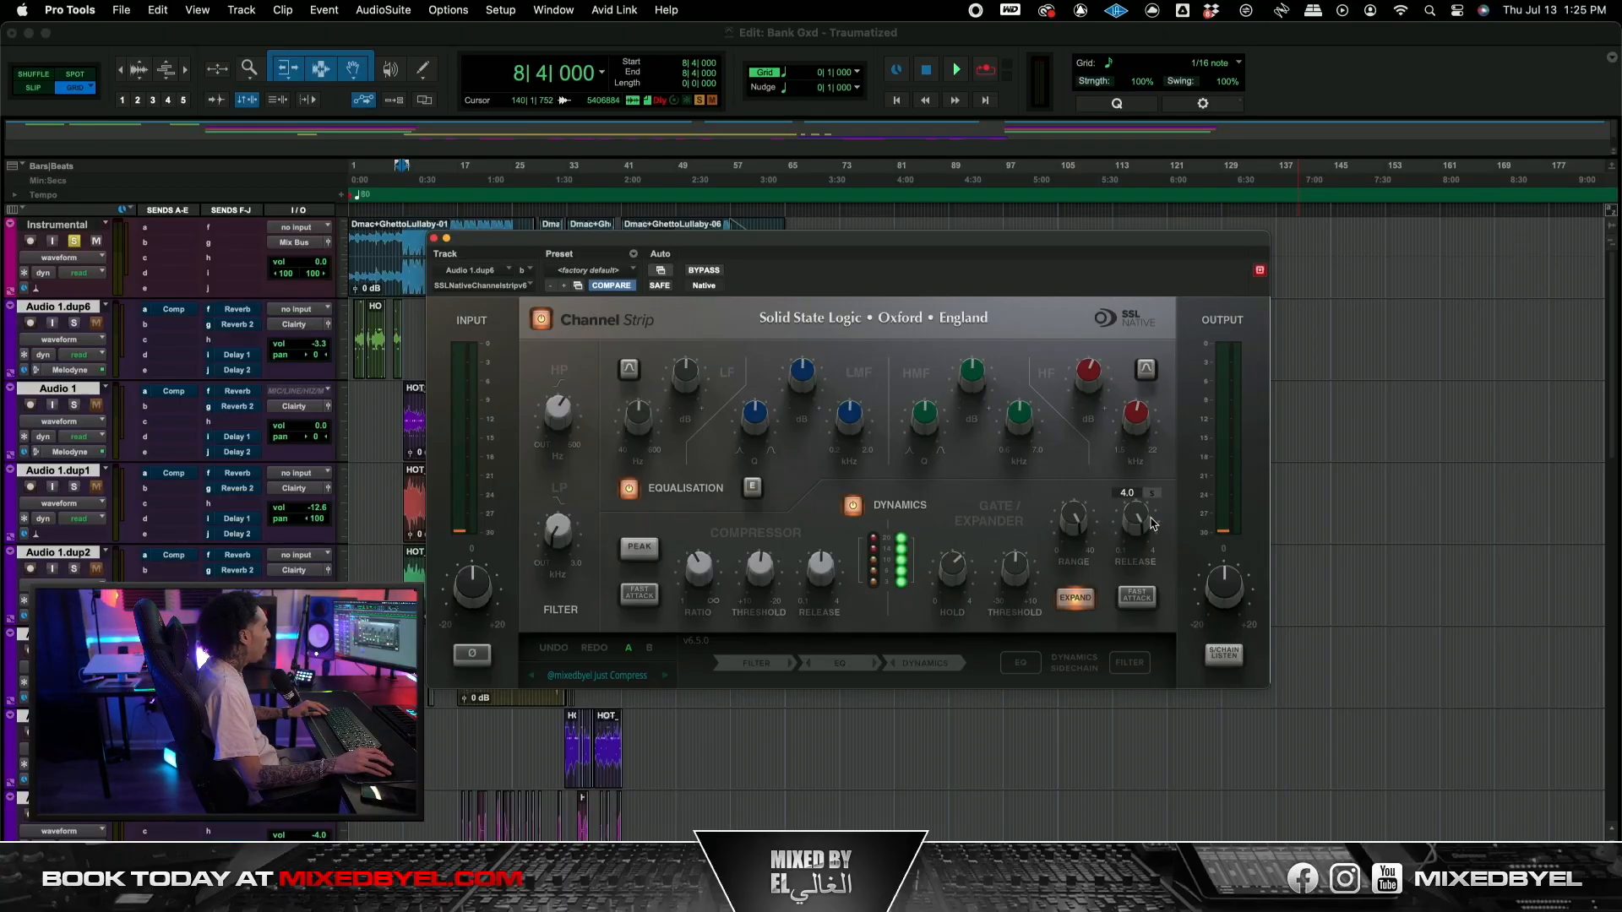
mouse_move(1073, 520)
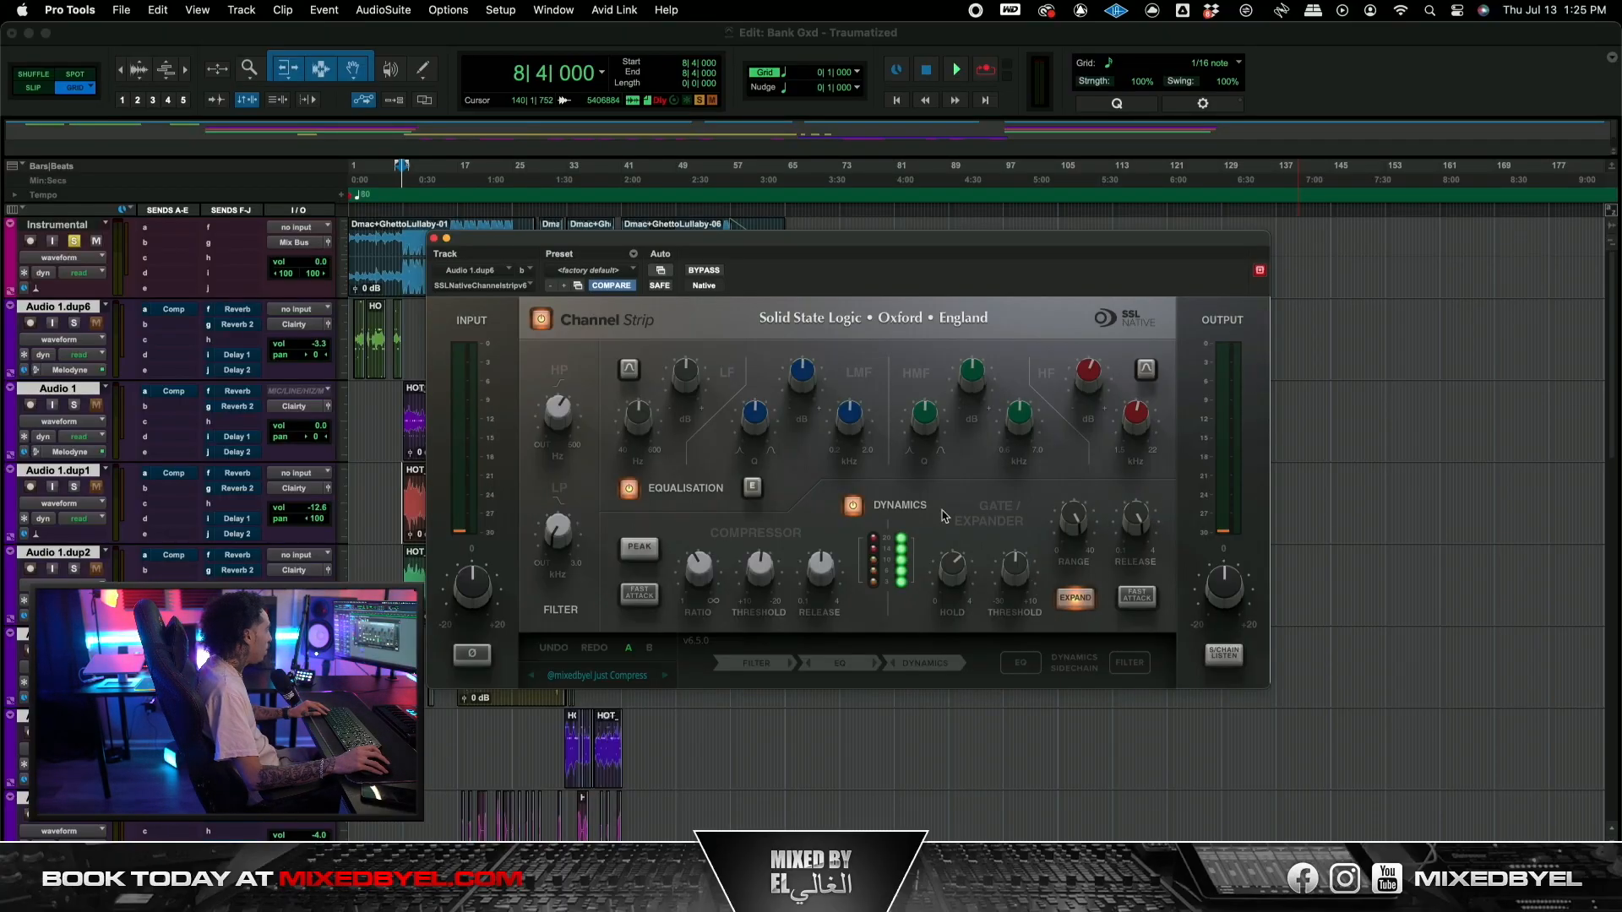
drag(615, 250, 573, 254)
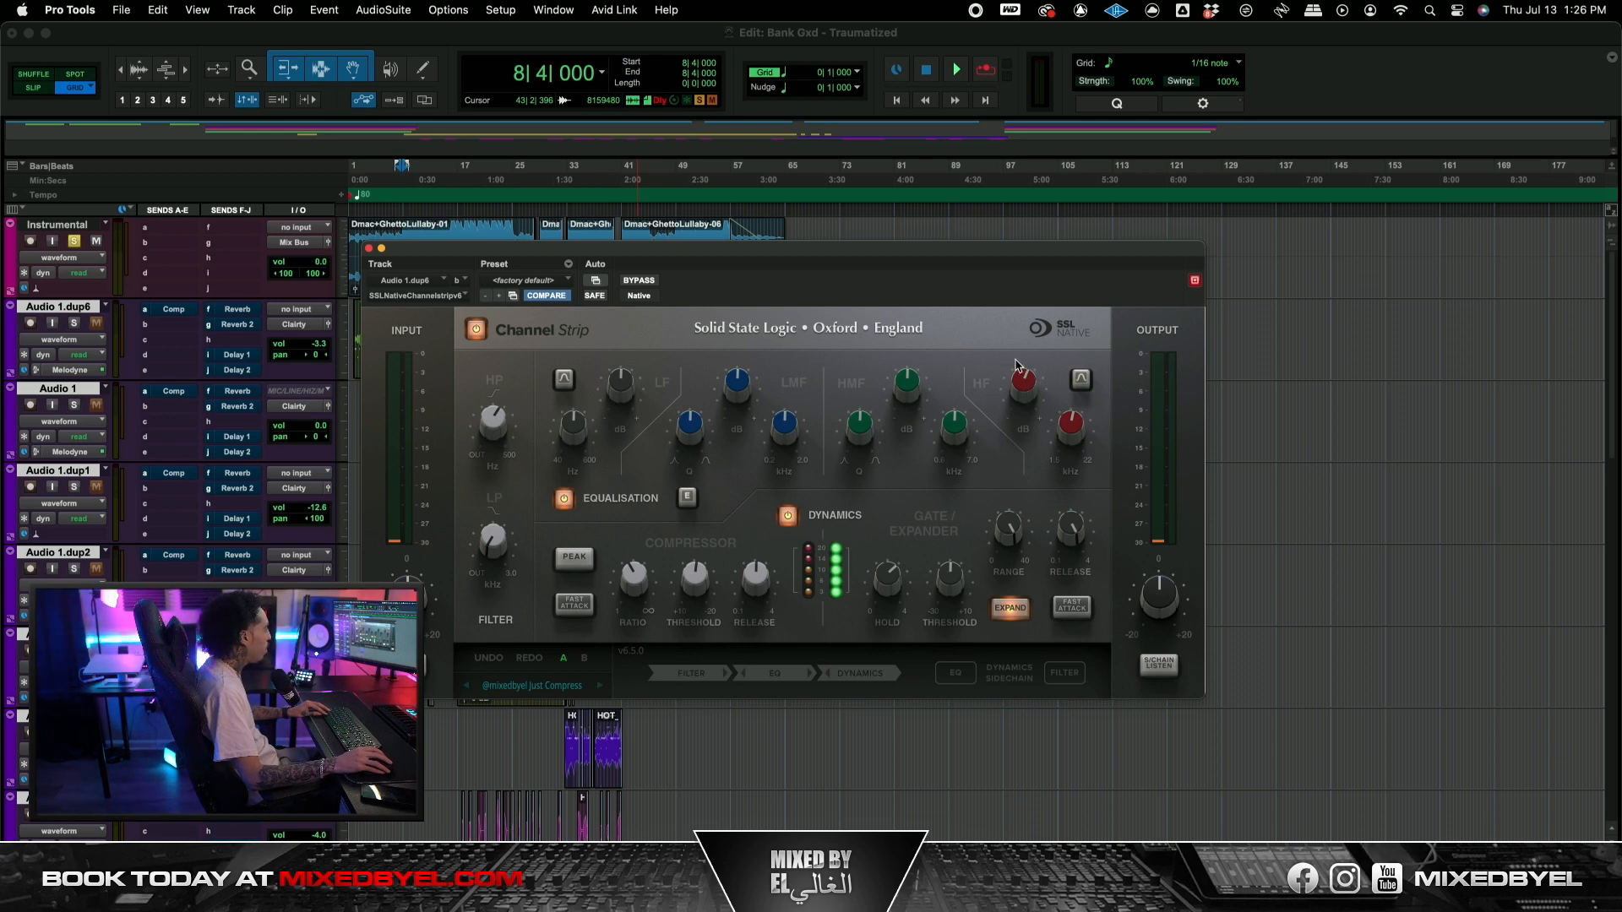
click(369, 249)
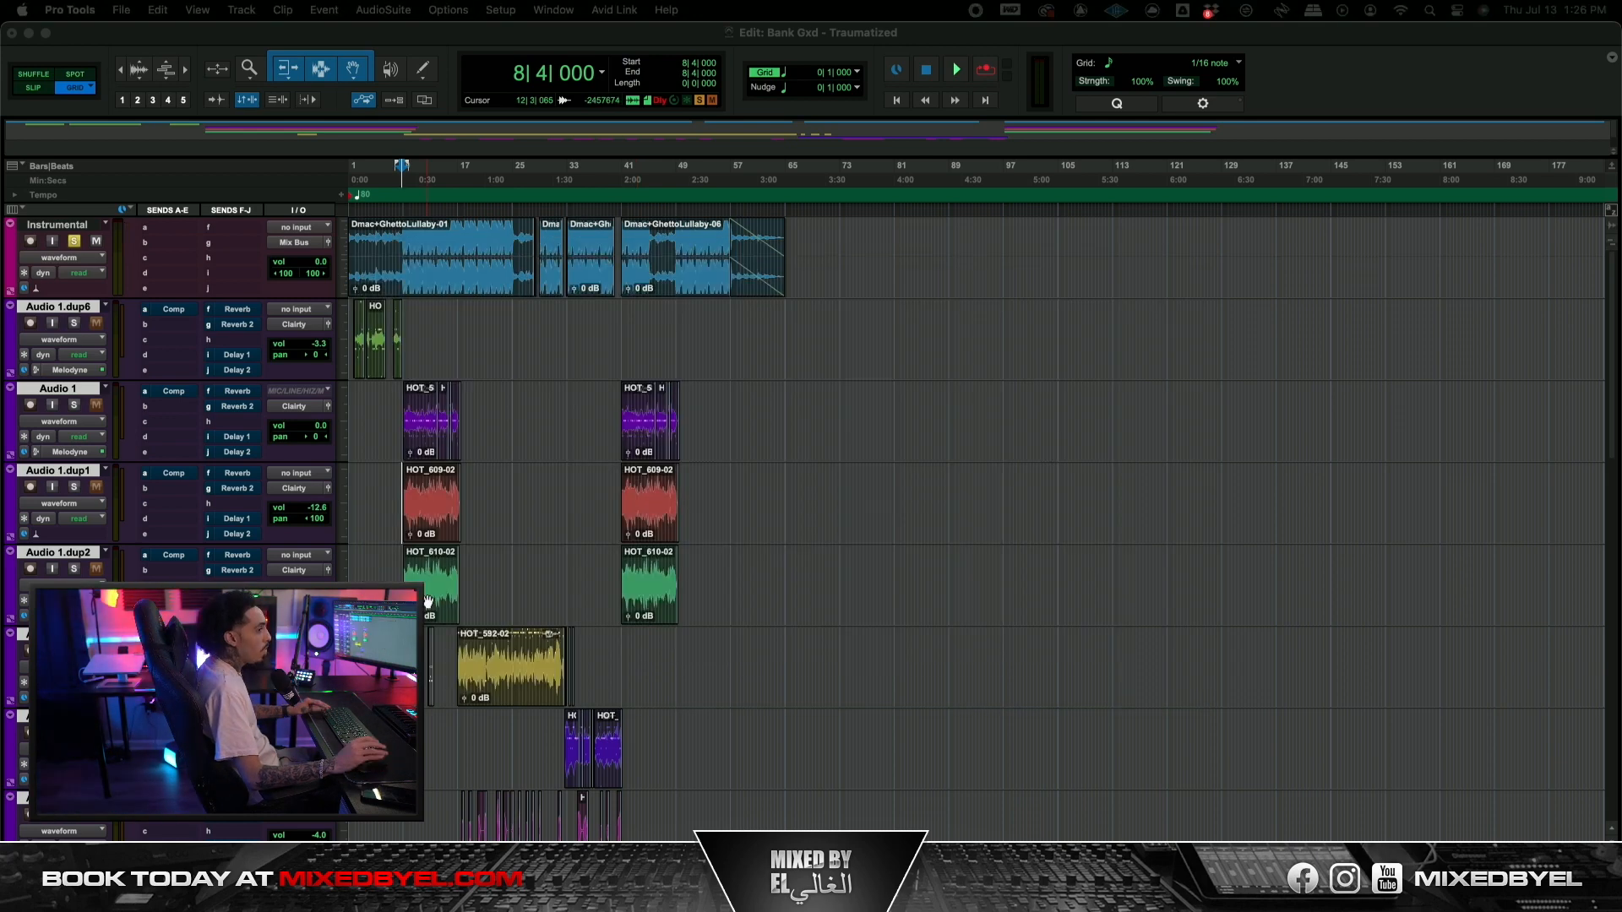
Step: Audition the vocals and review the EL REY2 compressor settings on Audio 1.dup6
key(space)
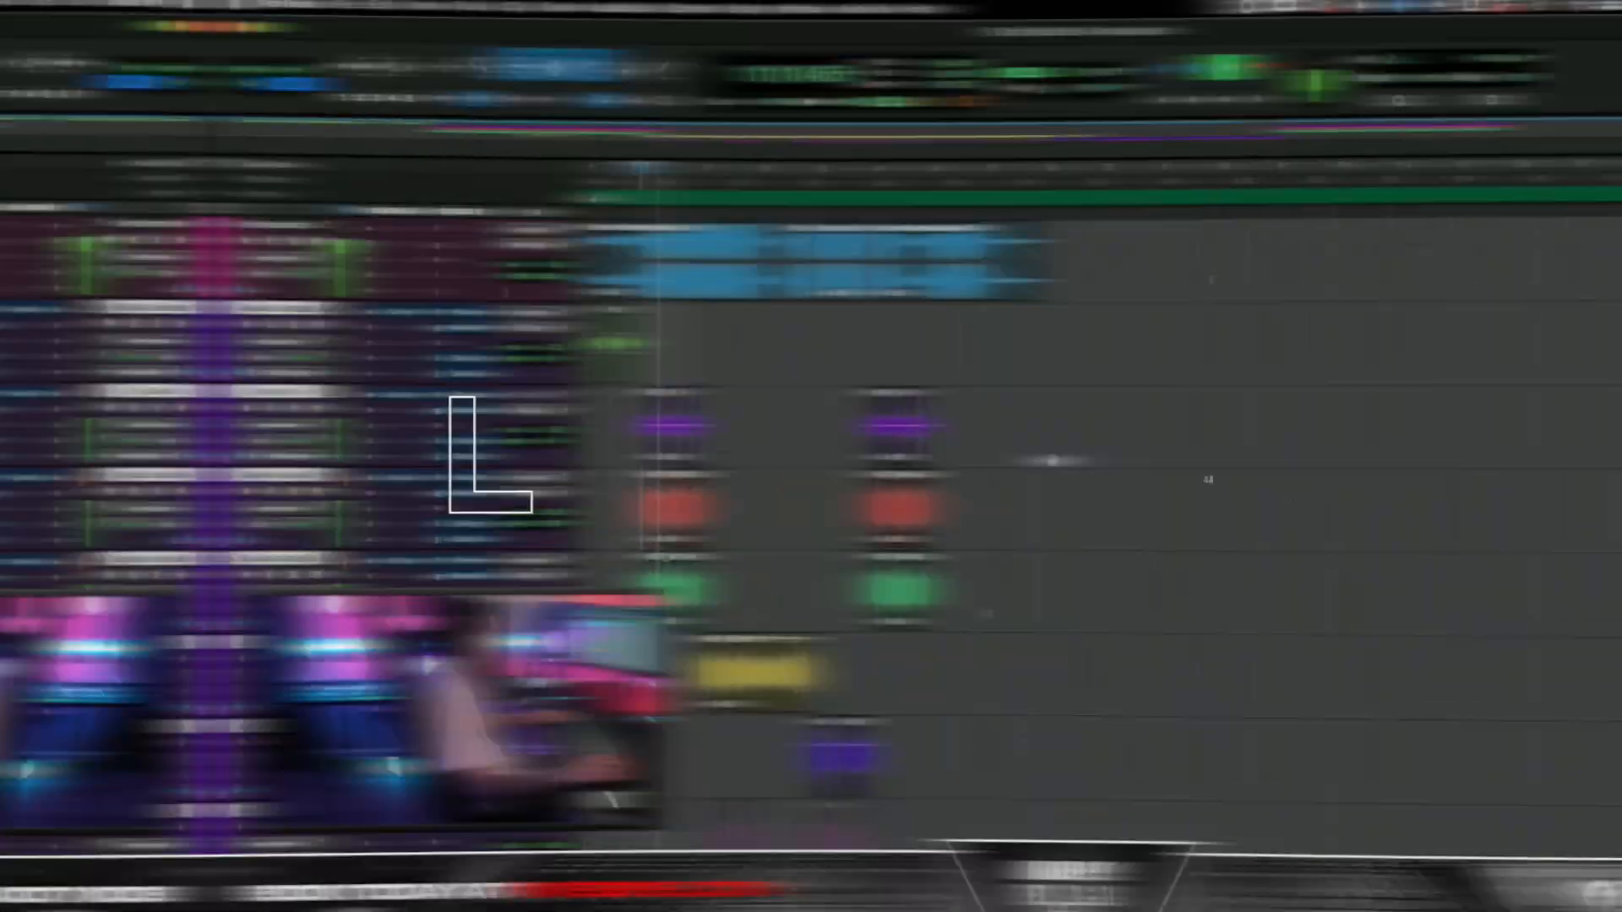
key(space)
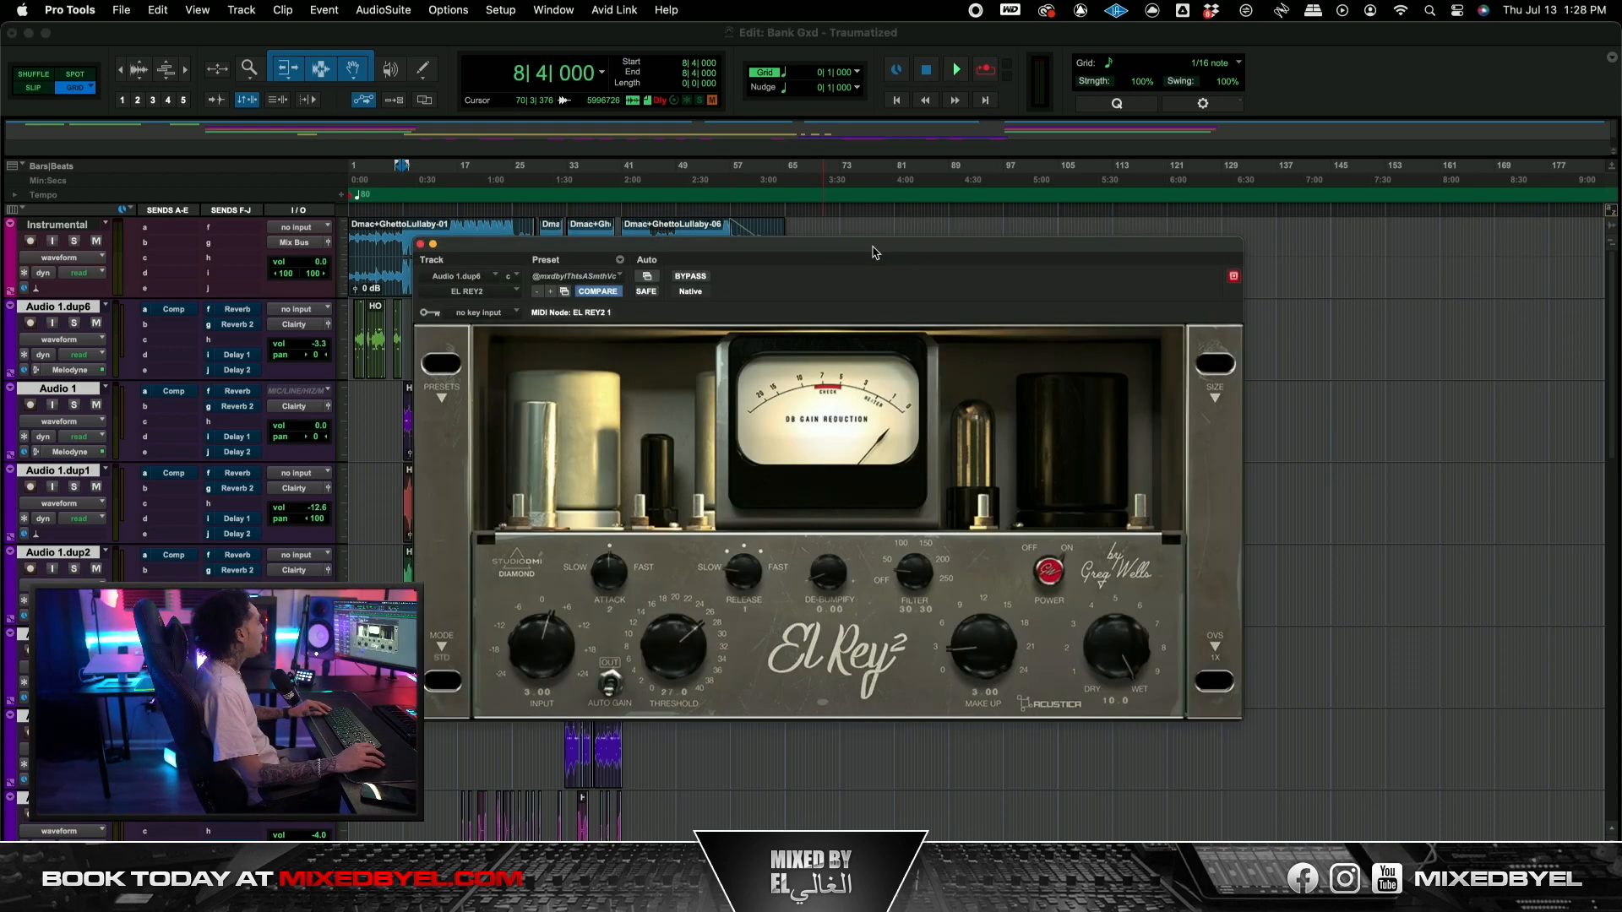
drag(875, 251, 867, 247)
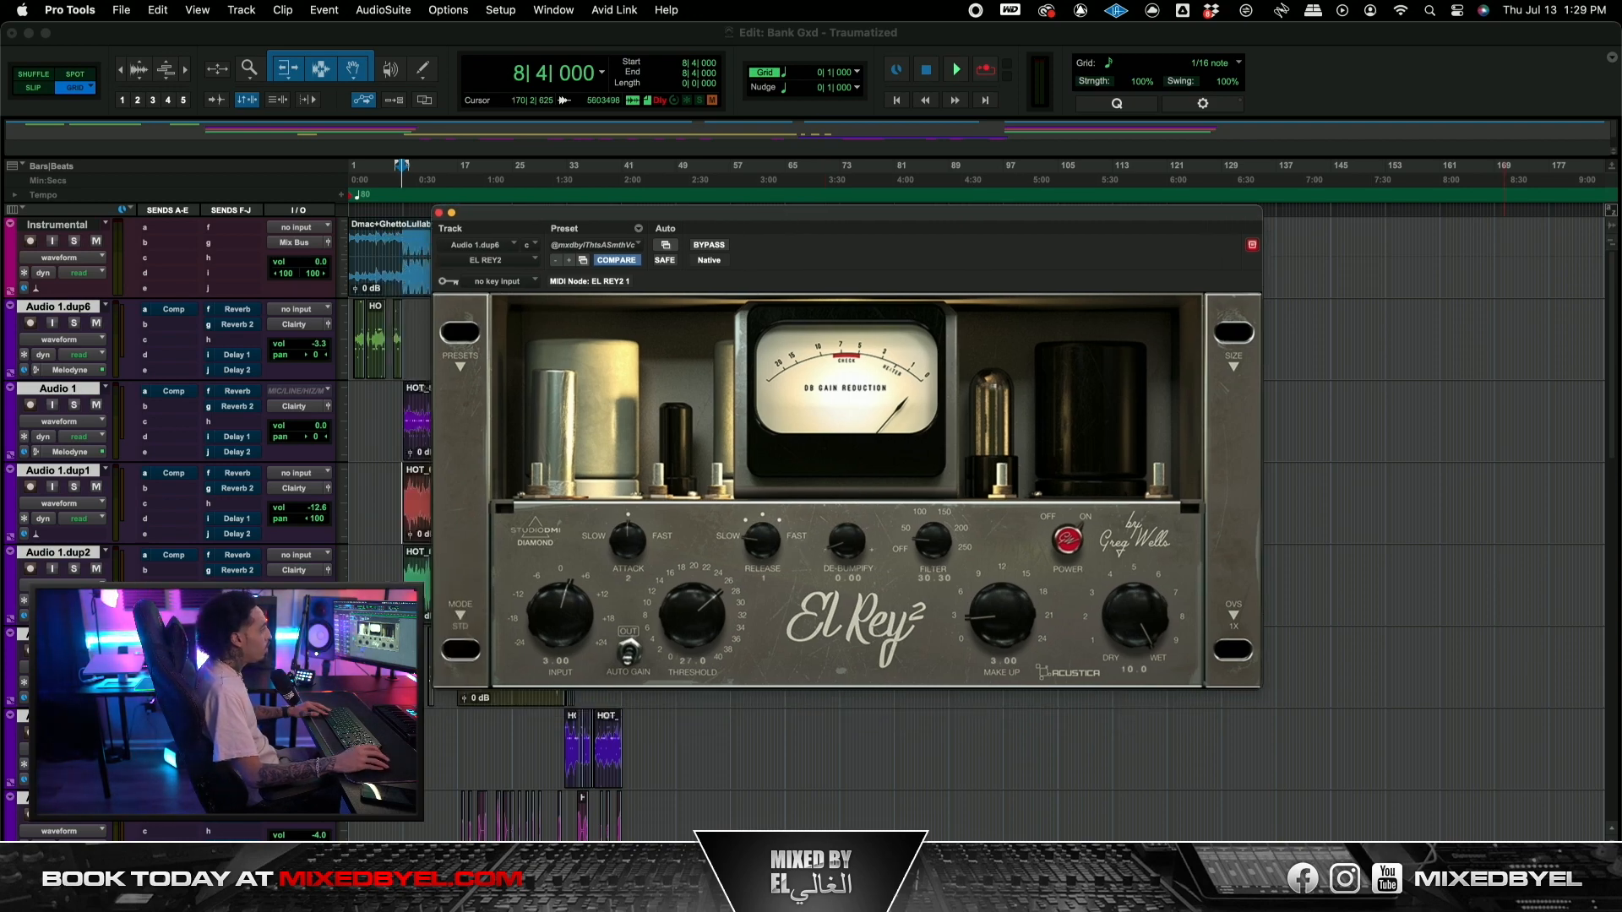
drag(1015, 231, 1017, 267)
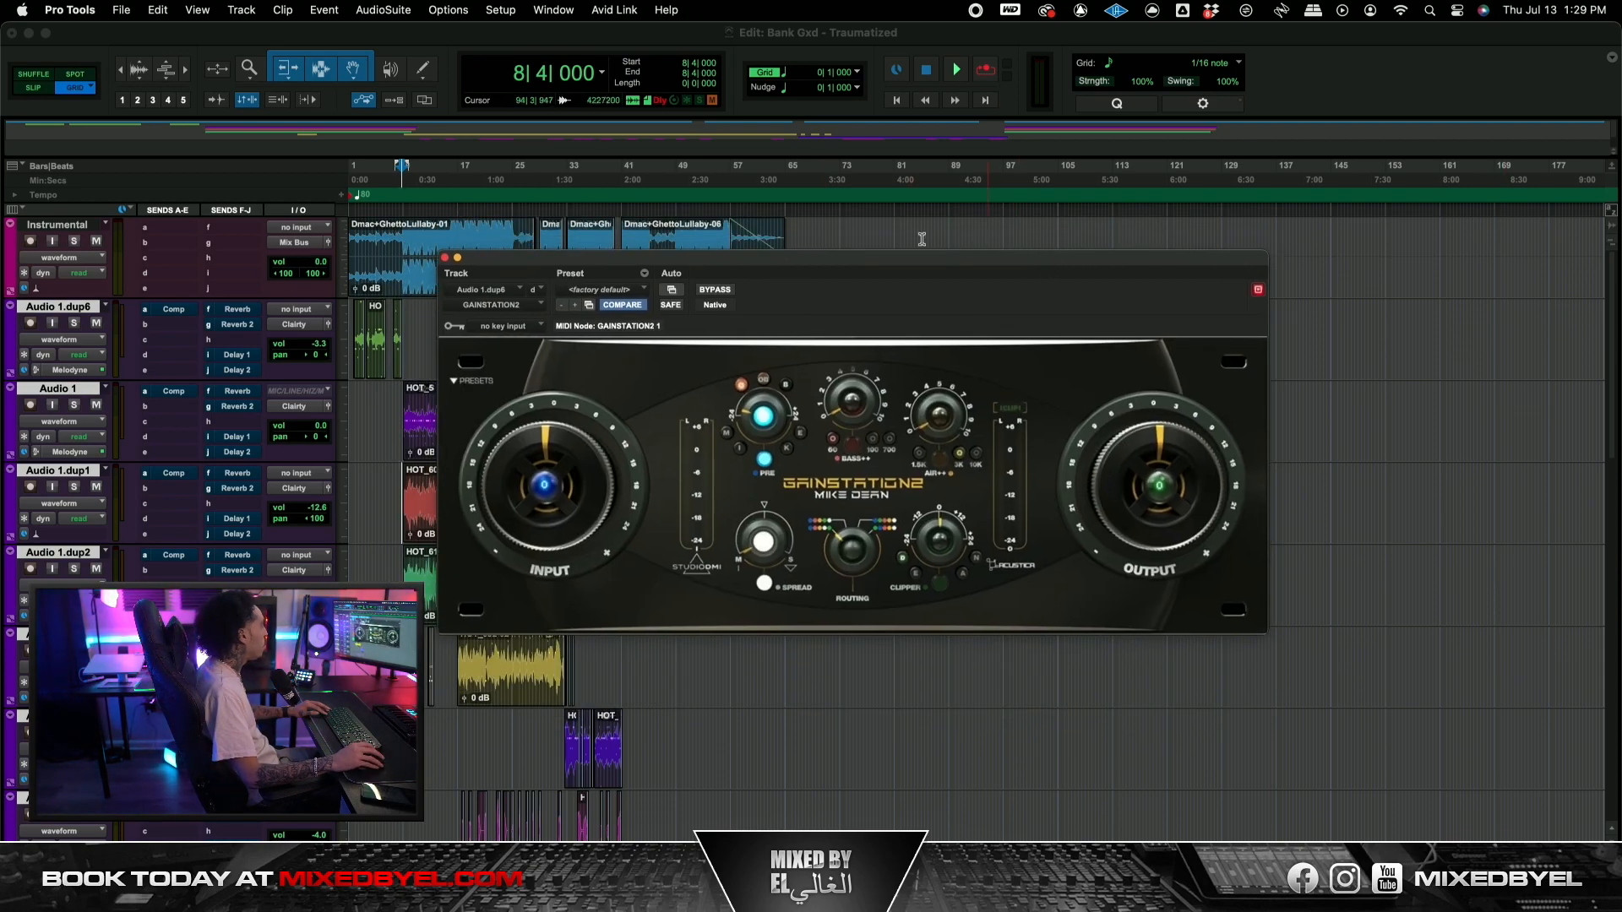
Step: Review the GAINSTATION2 settings on Audio 1.dup6 and close the plugin
drag(909, 260, 908, 264)
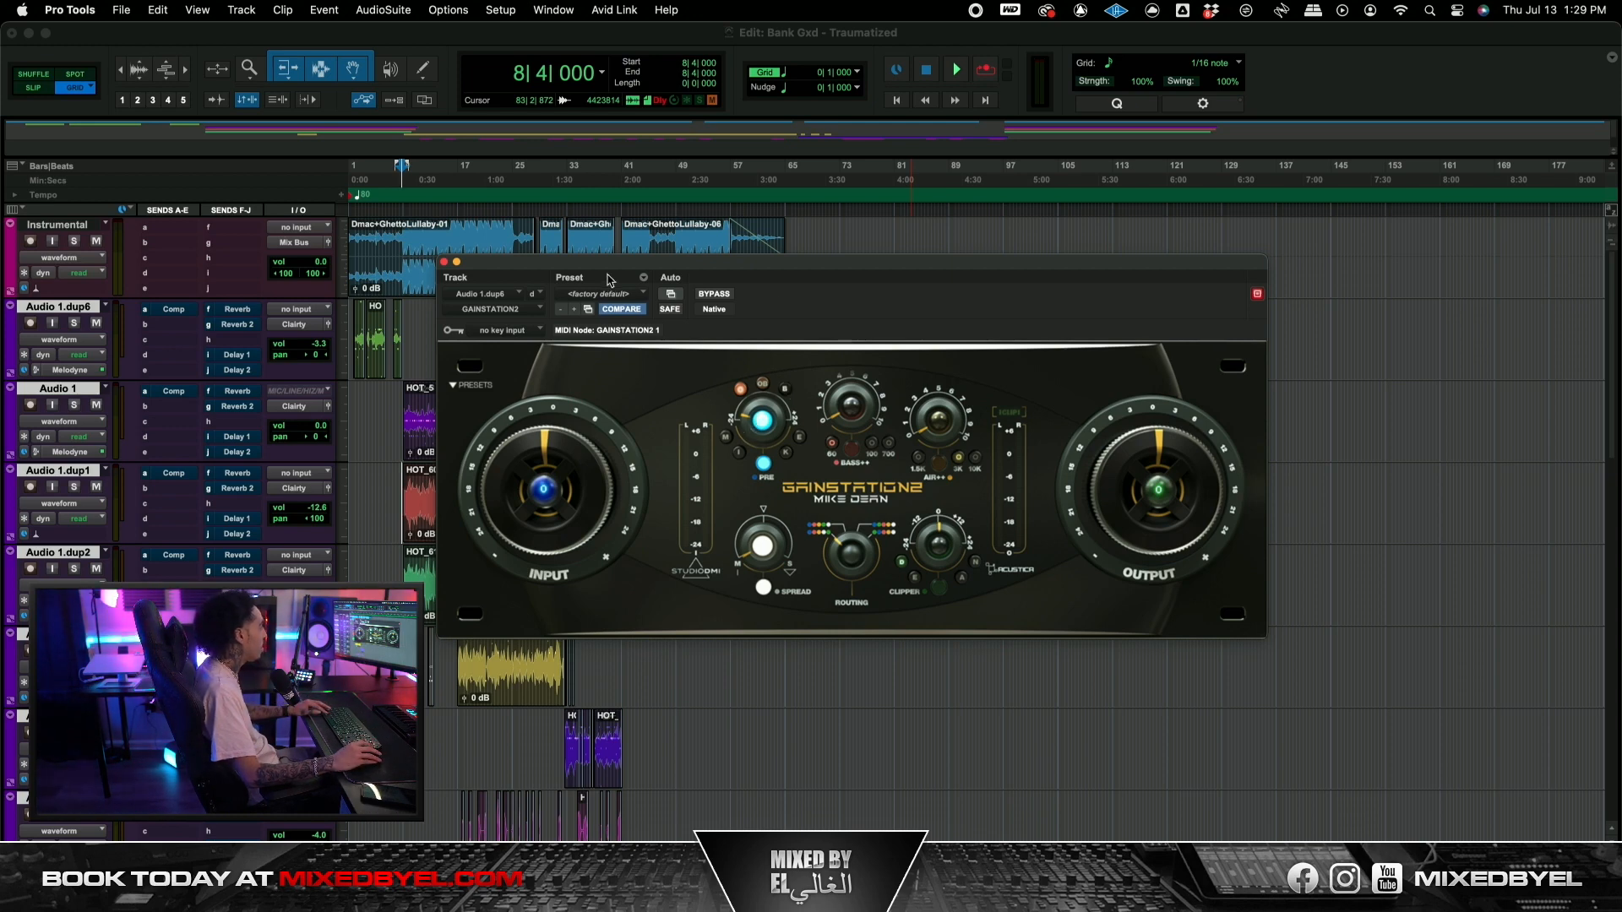
drag(608, 279, 615, 282)
click(452, 265)
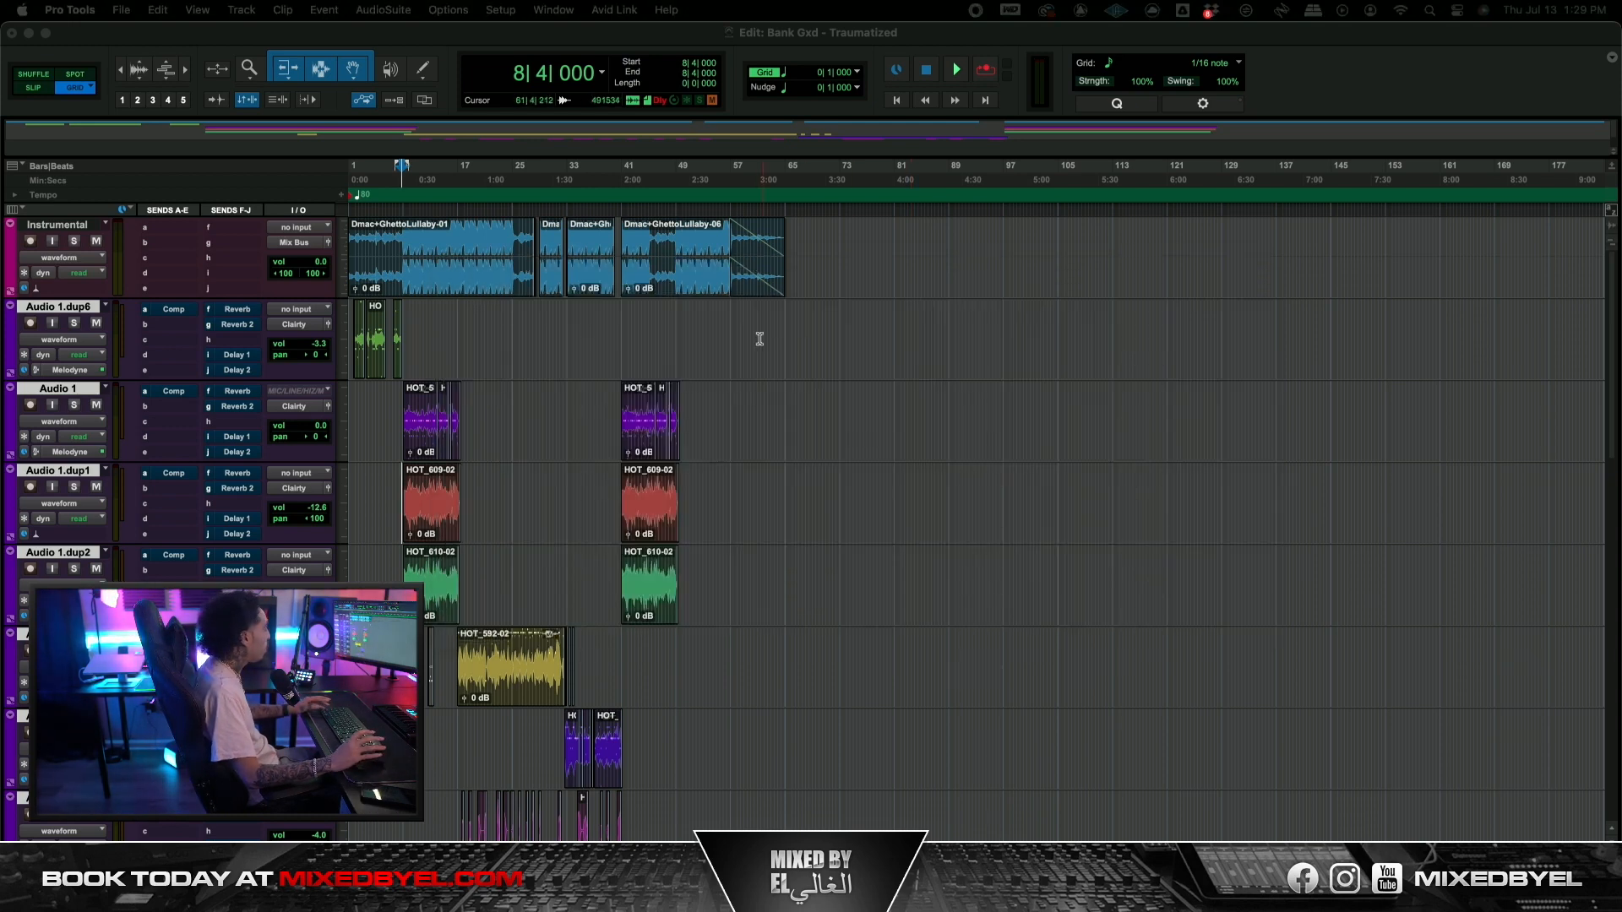
Step: Audition the vocals and review the FG-Bomber module in Virtual Mix Rack and the DeEsser on Audio 1.dup6
key(space)
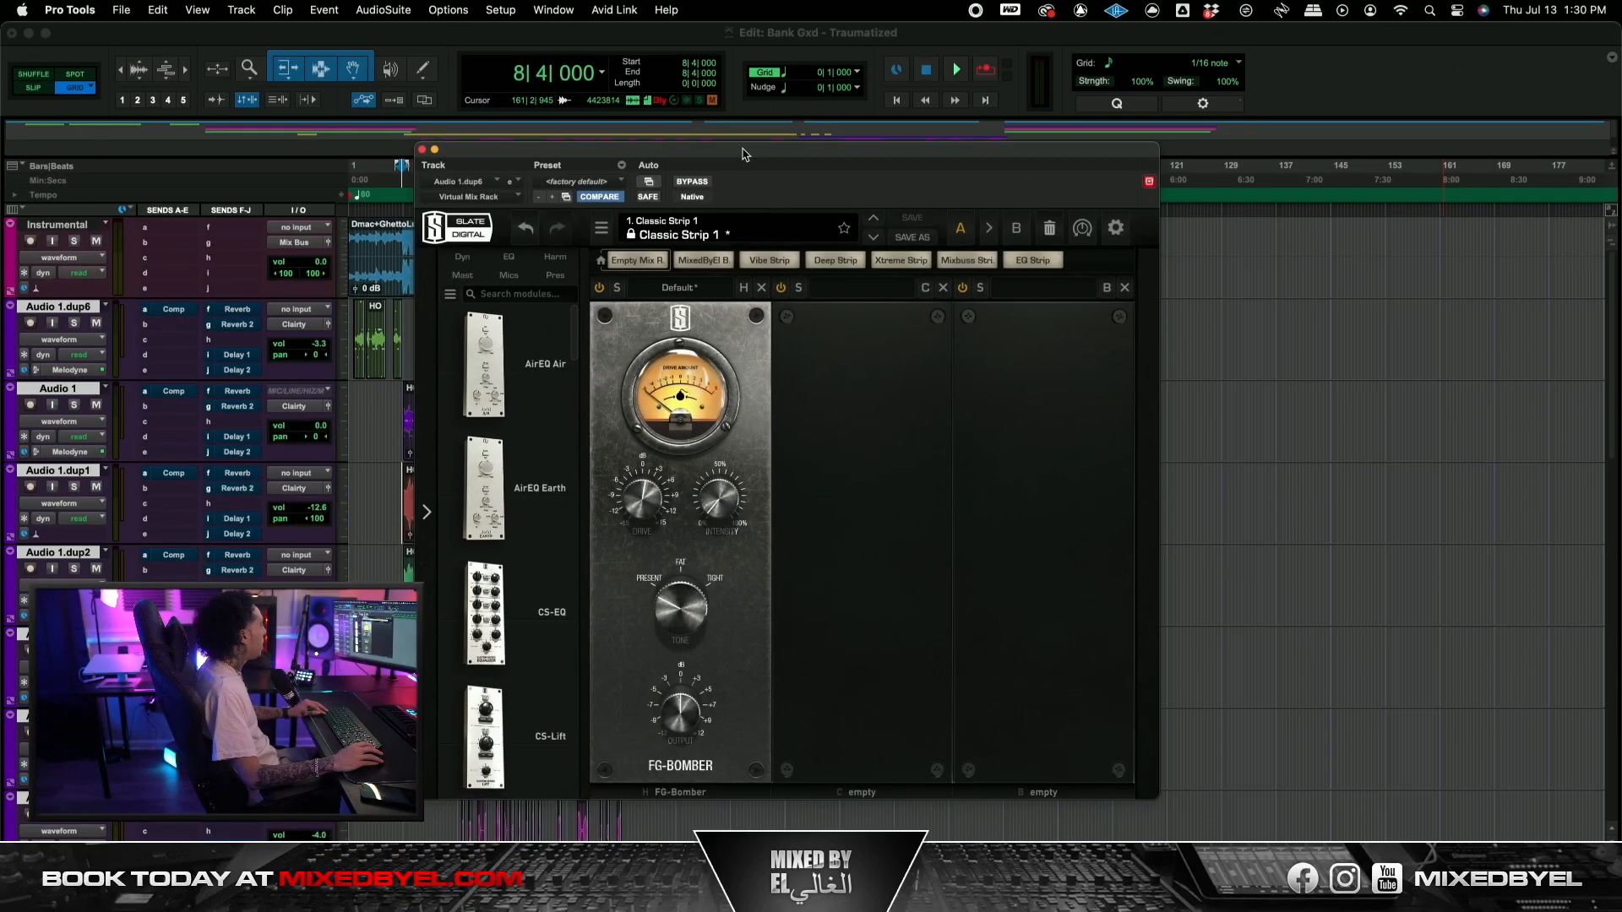
drag(744, 155, 746, 159)
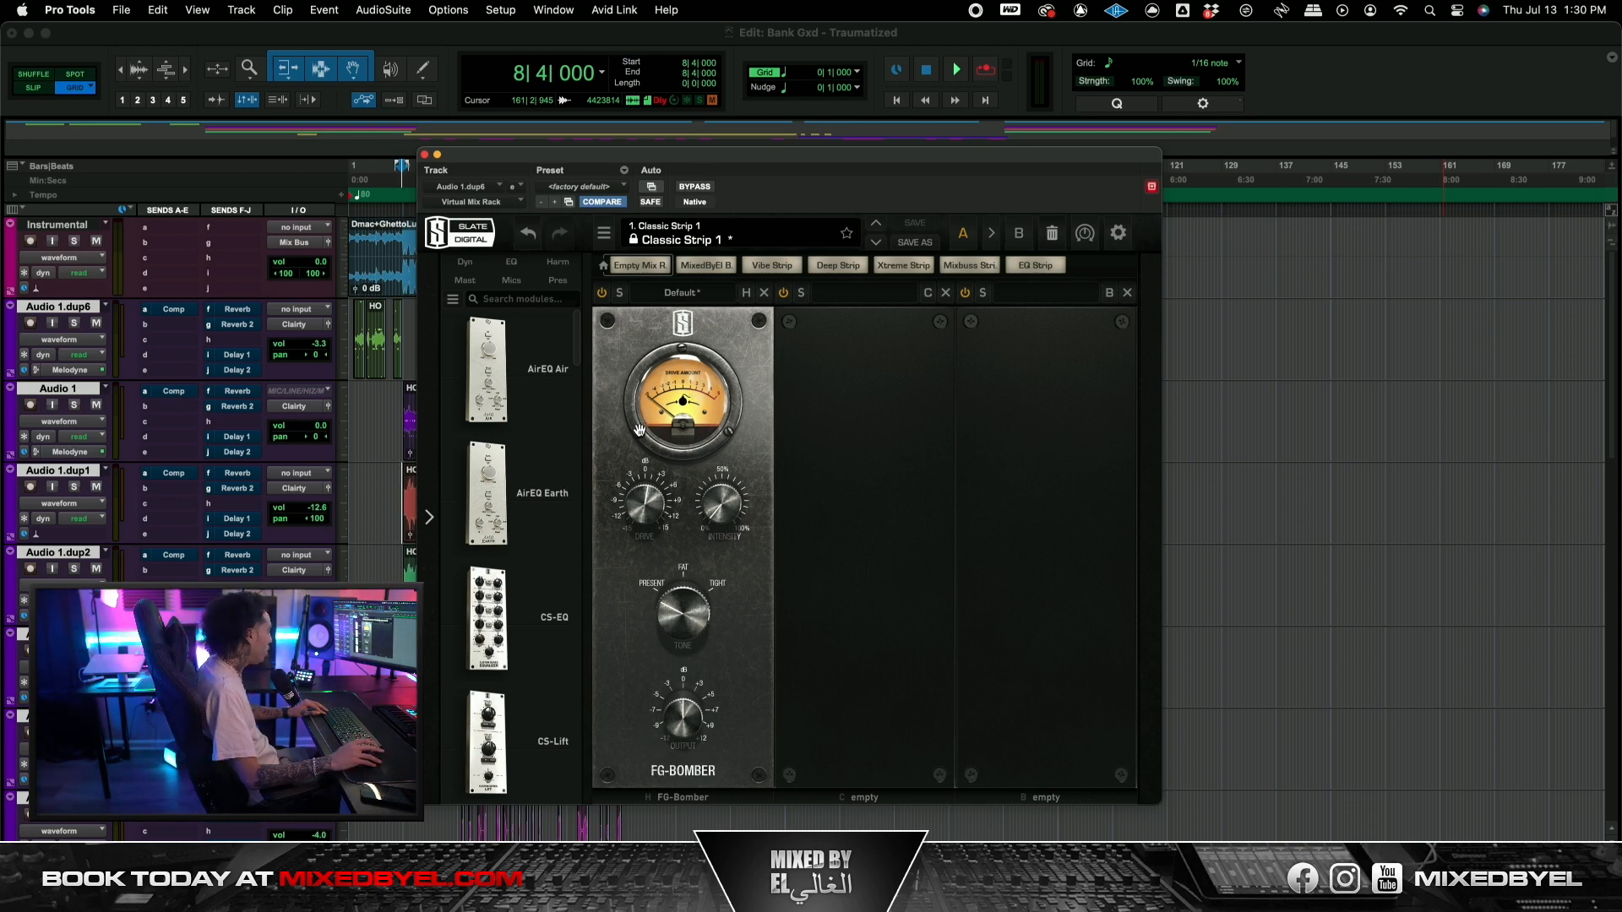
mouse_move(719, 518)
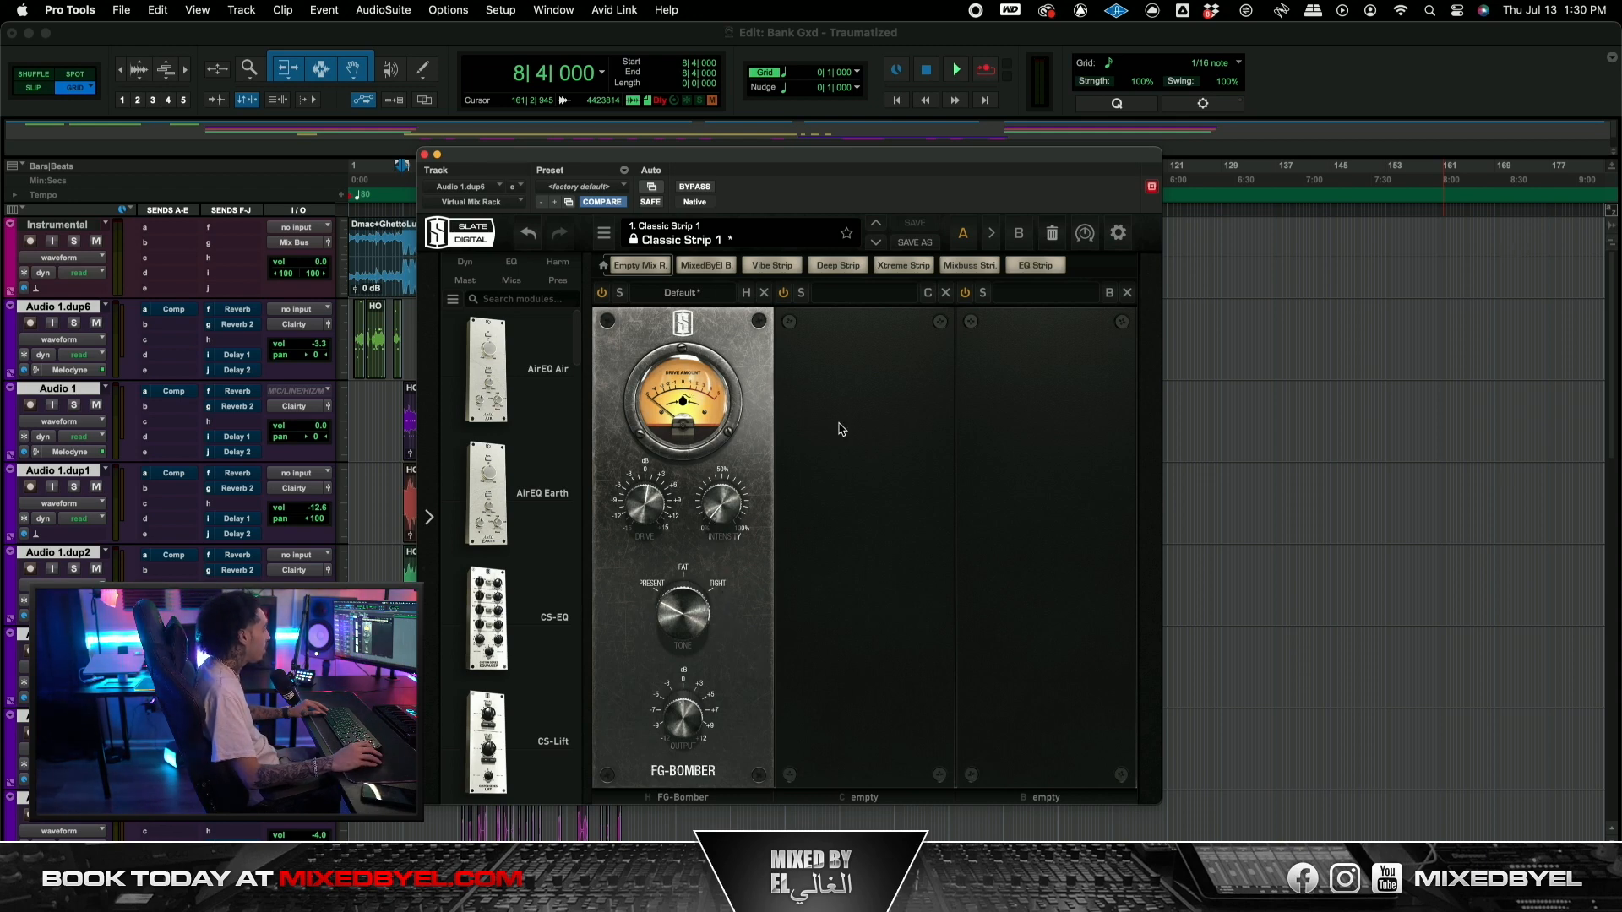
mouse_move(662, 502)
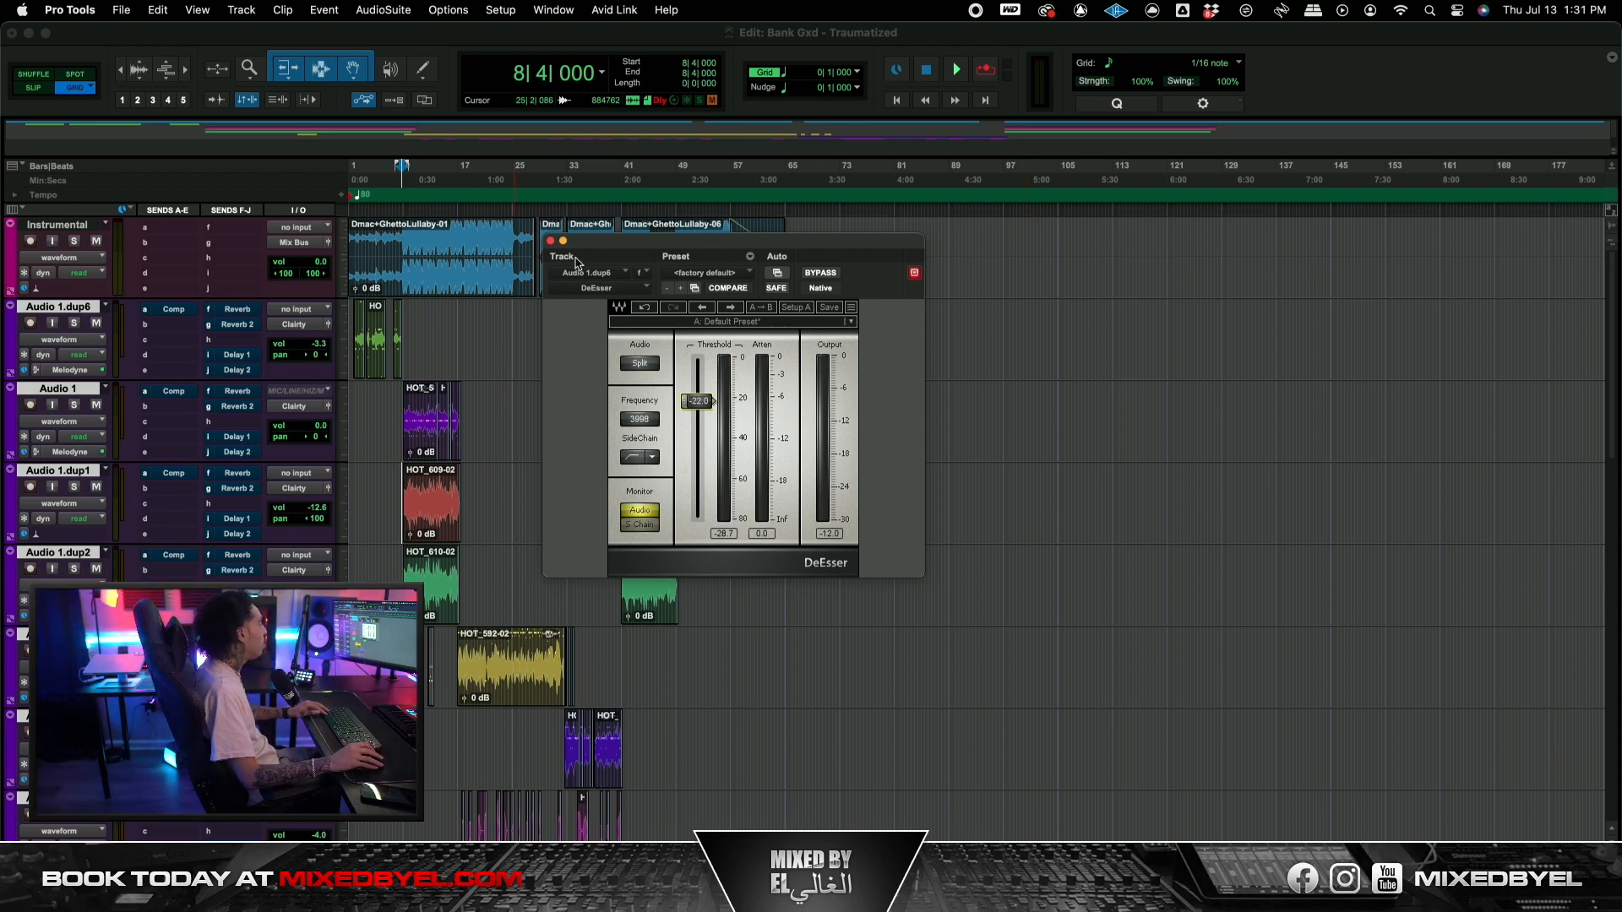
click(551, 242)
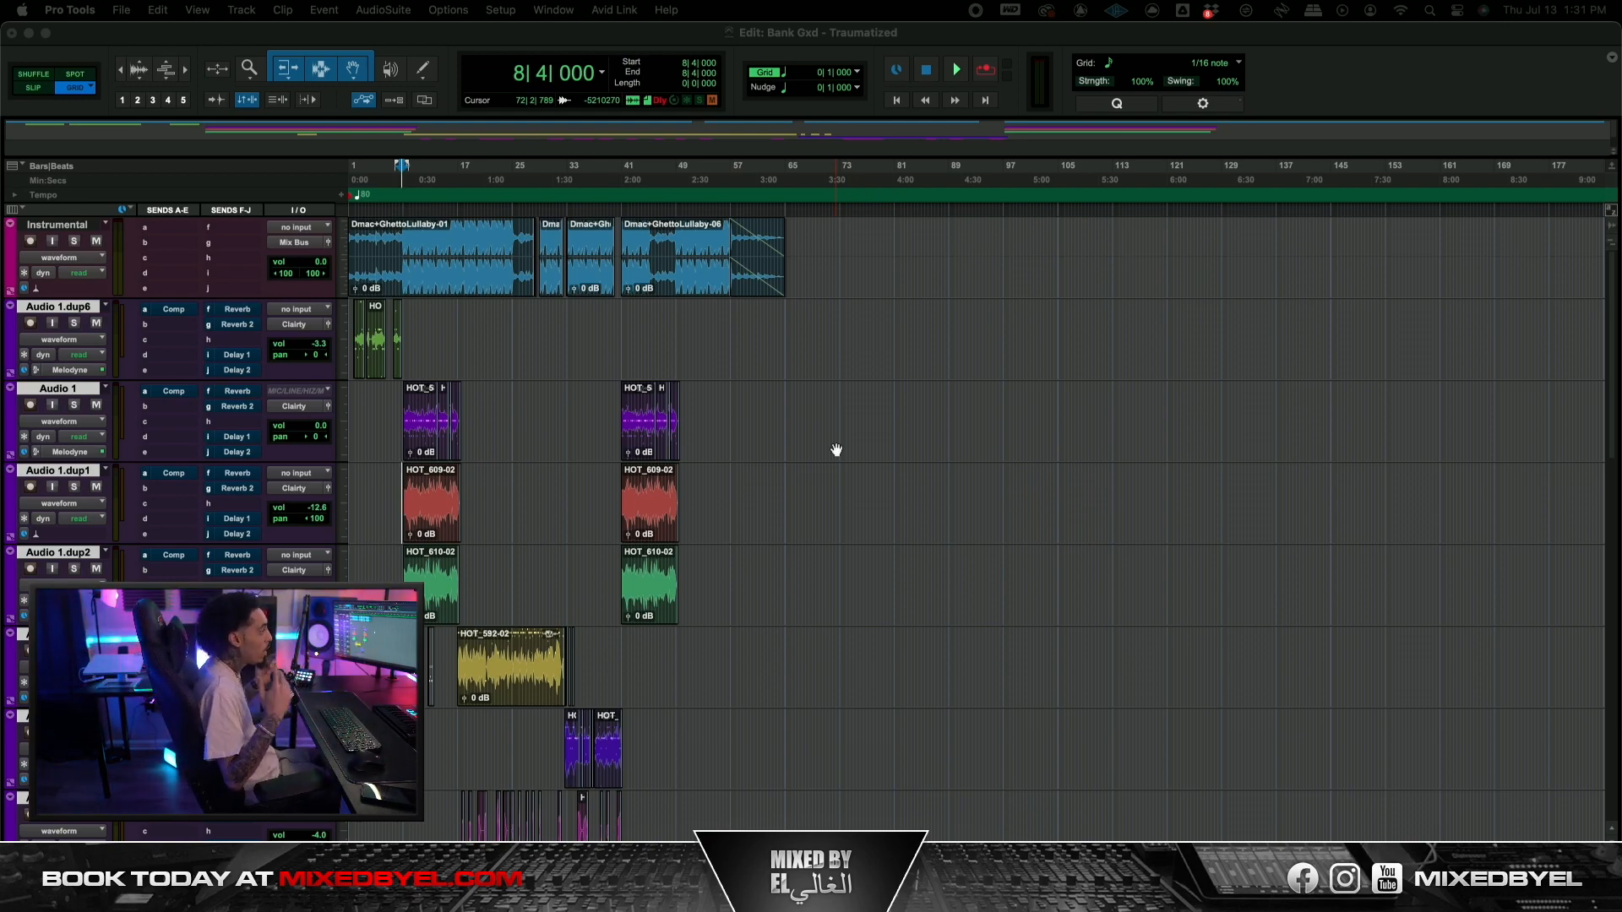
Step: Play the session and review the Teletronix LA-2A gain and peak reduction settings on the Clairty track
key(space)
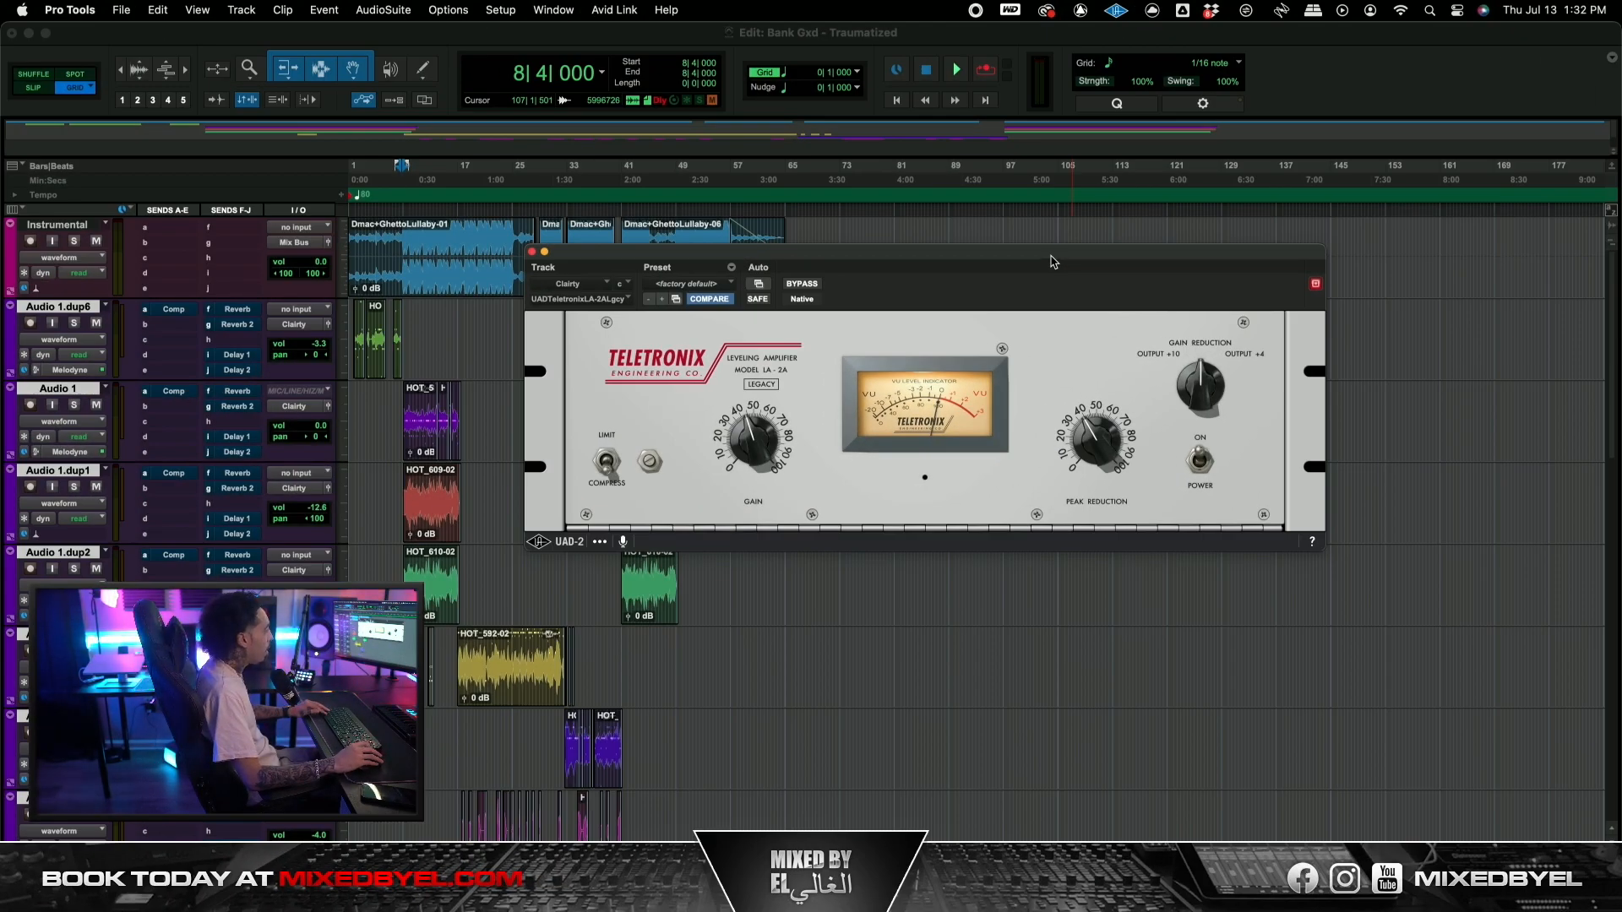
drag(1051, 261, 1036, 271)
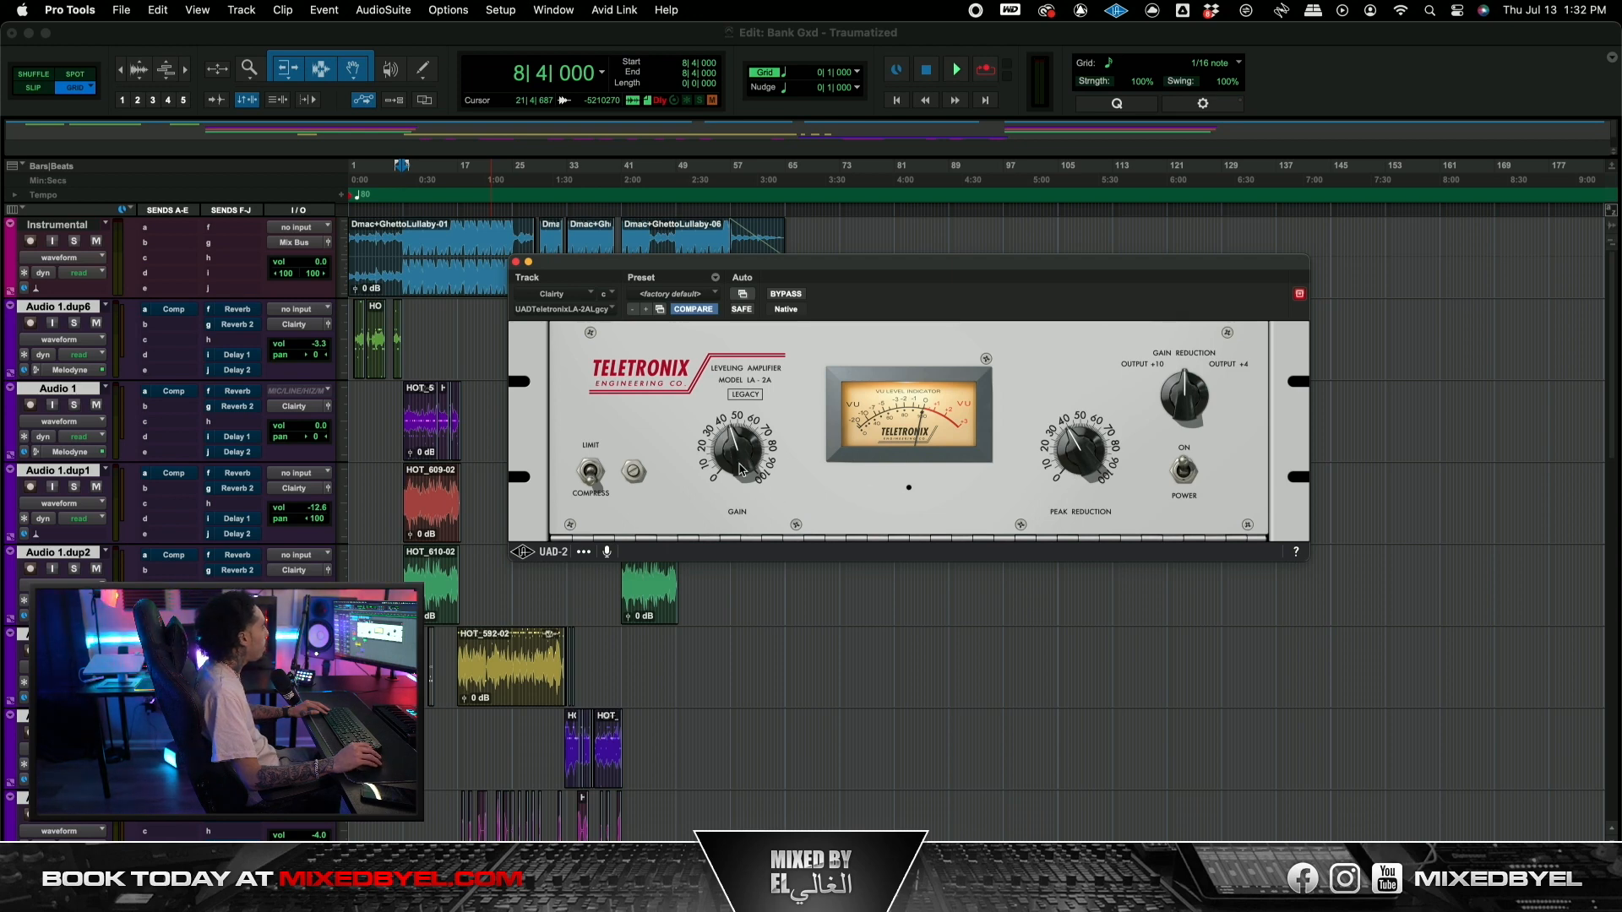
drag(805, 264, 772, 252)
drag(772, 252, 779, 256)
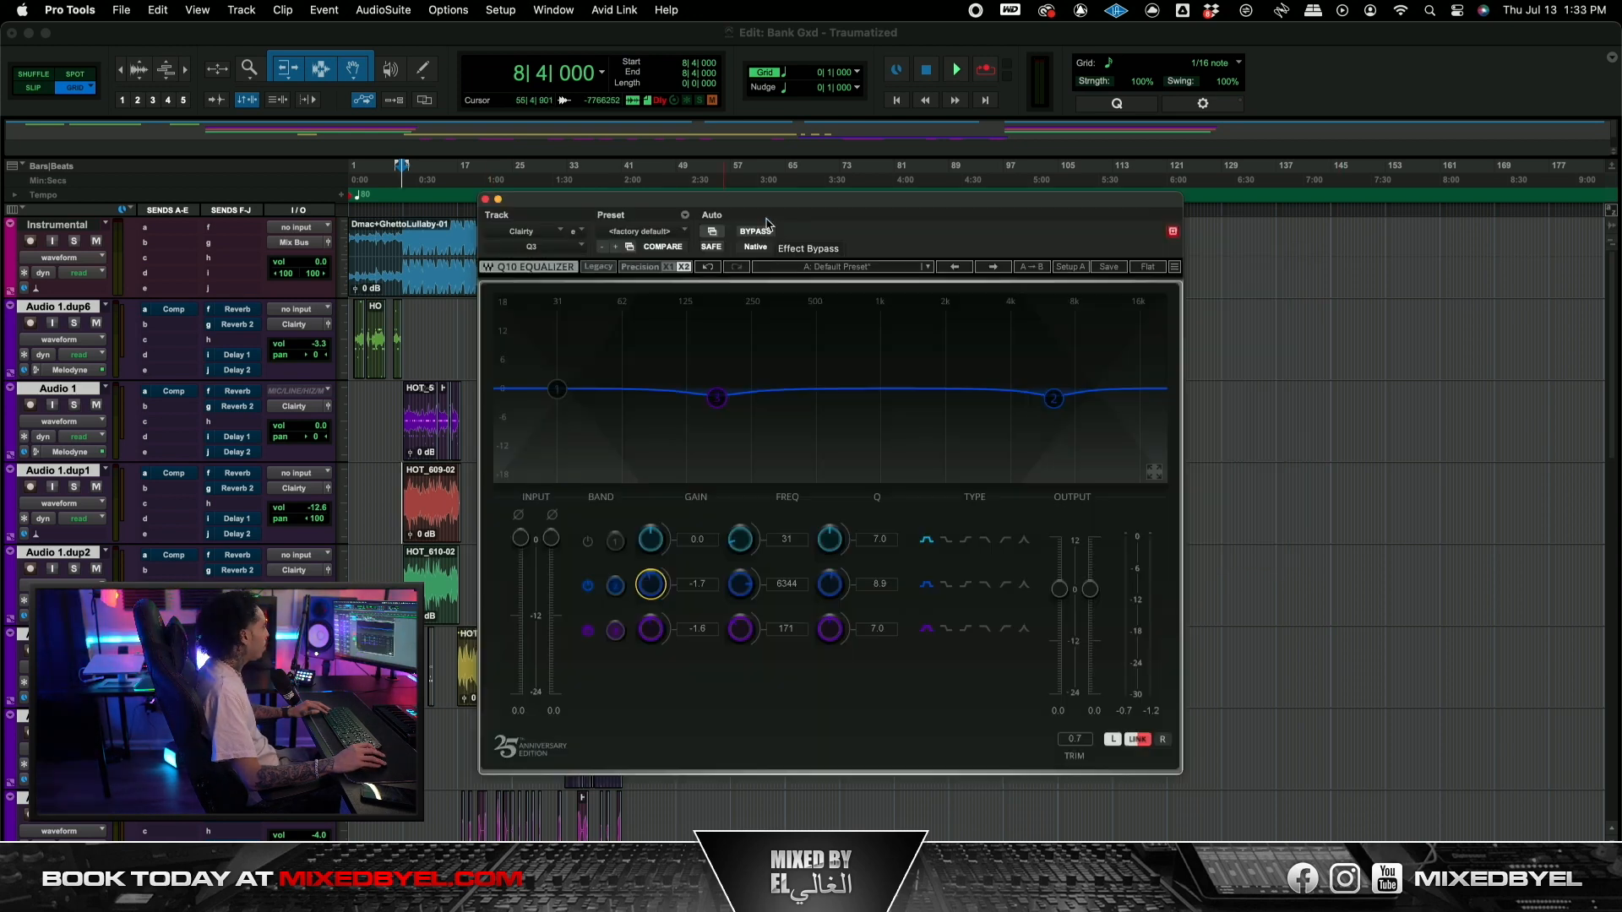
Step: Review the Q10 Equalizer bands and the GAINSTATION2 settings on the Clairty track
drag(750, 200, 777, 209)
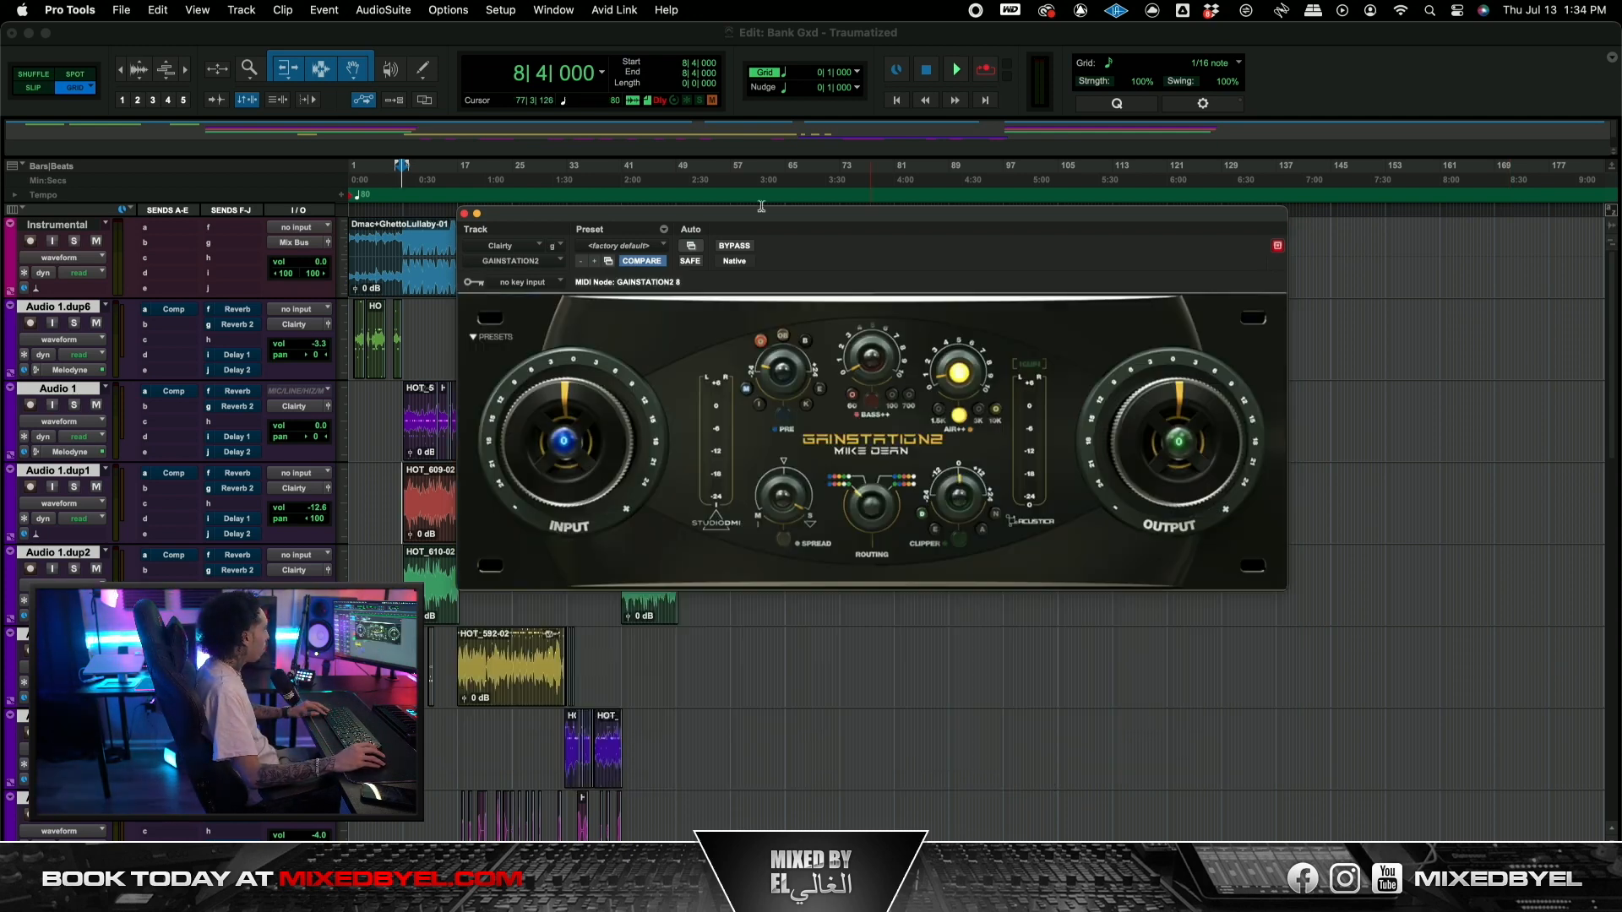
drag(761, 211, 725, 213)
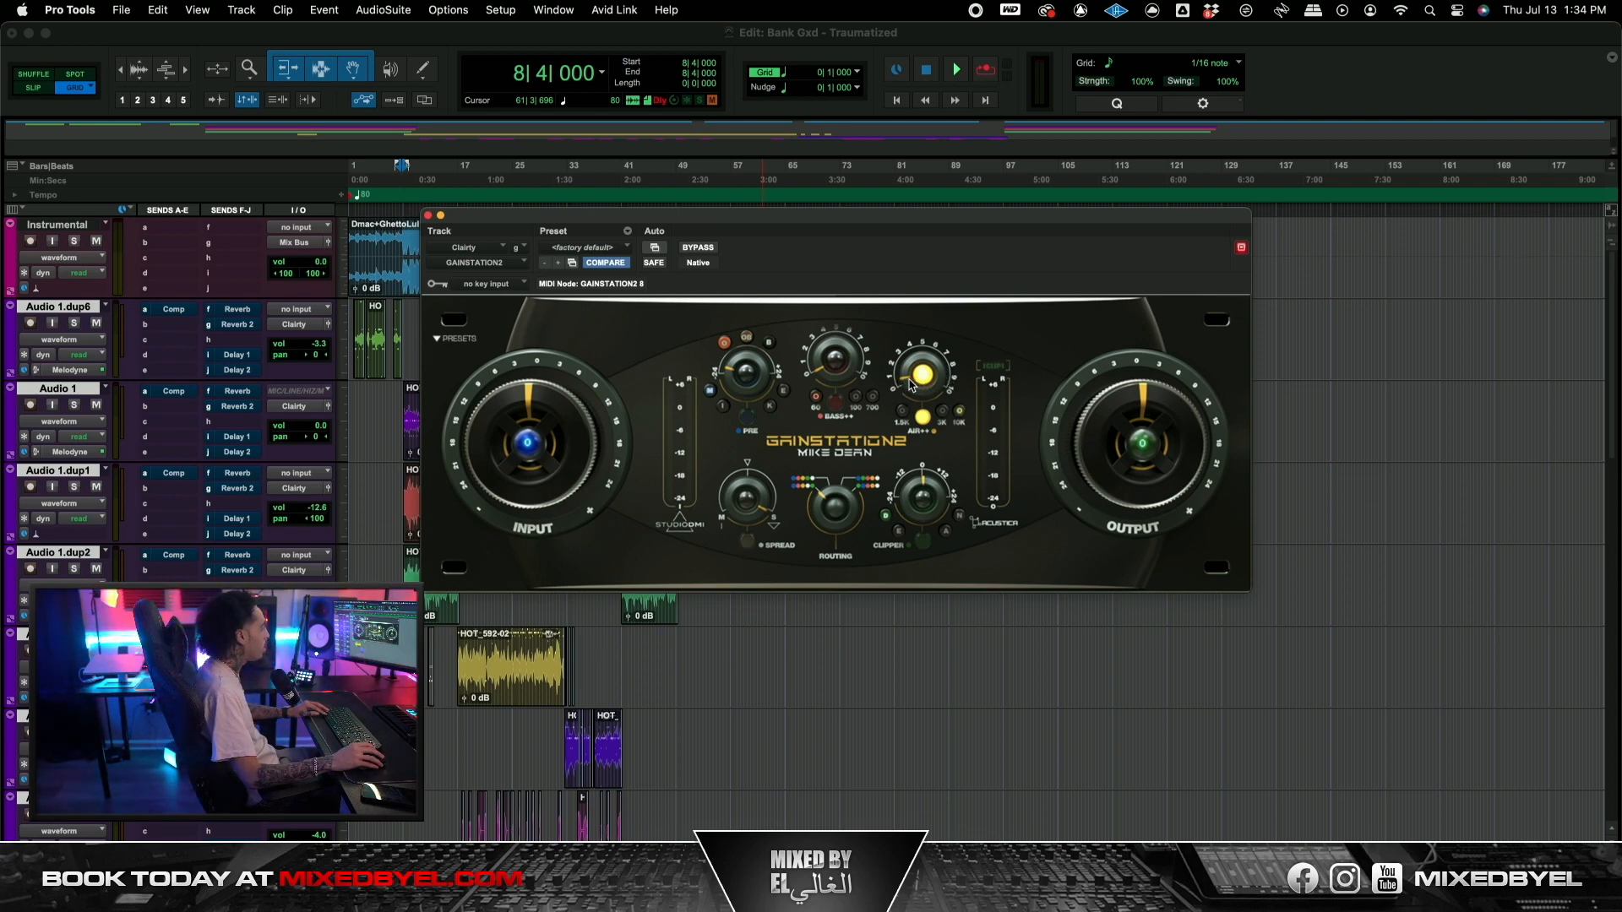
Step: Review the GAINSTATION2 settings on the Clairty track and the D-Verb plate reverb settings on Audio 1.dup6
drag(772, 218, 804, 290)
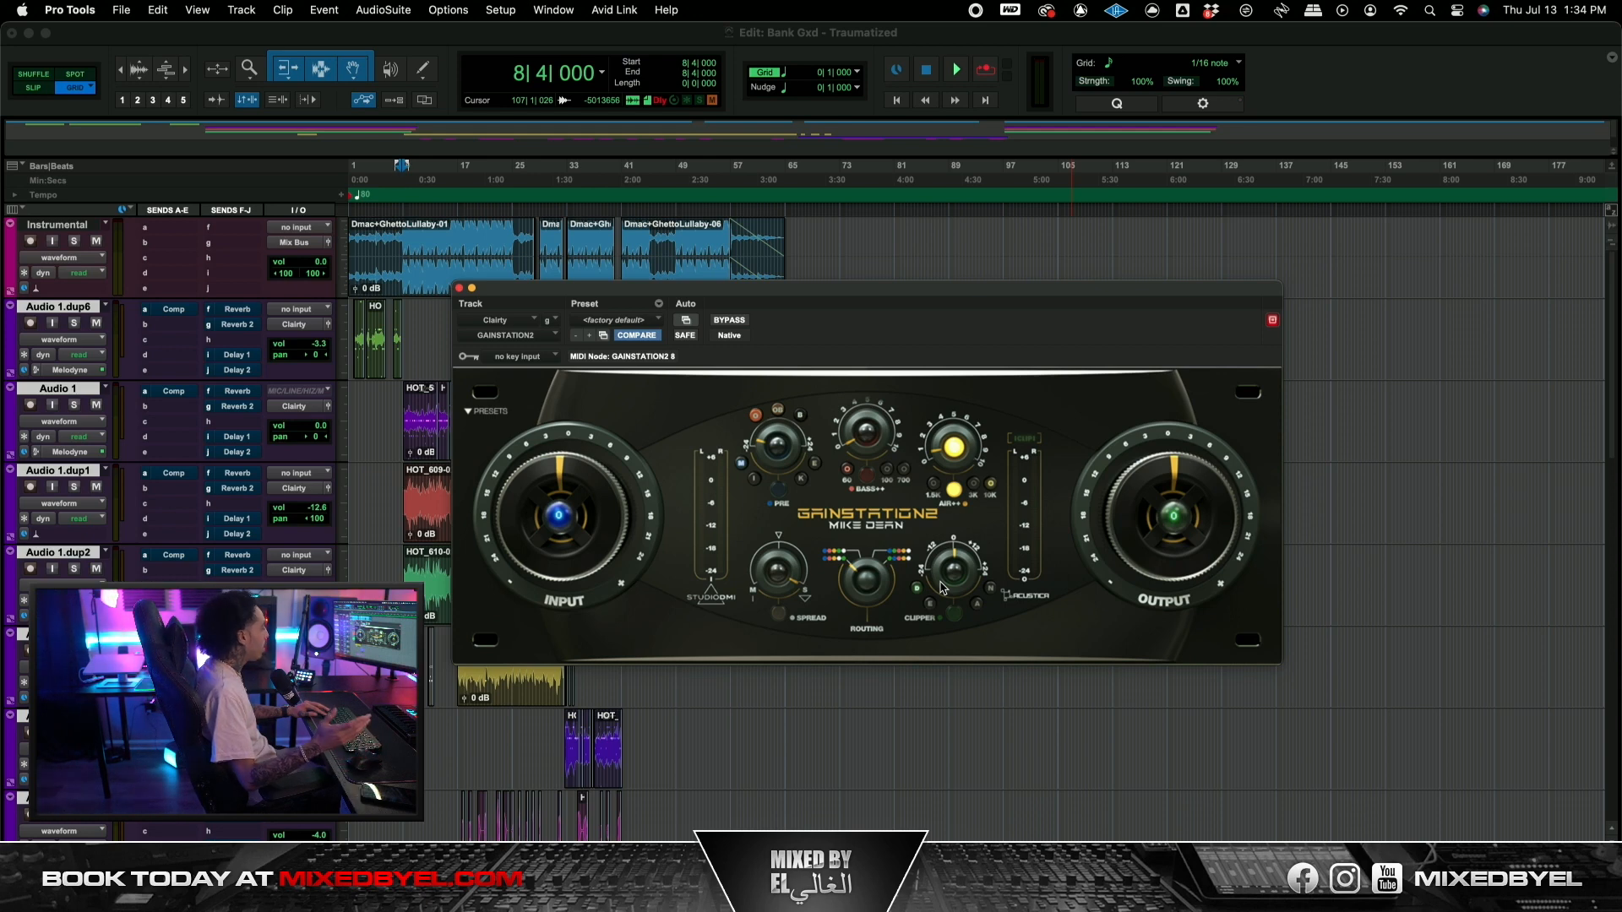
drag(763, 298, 787, 340)
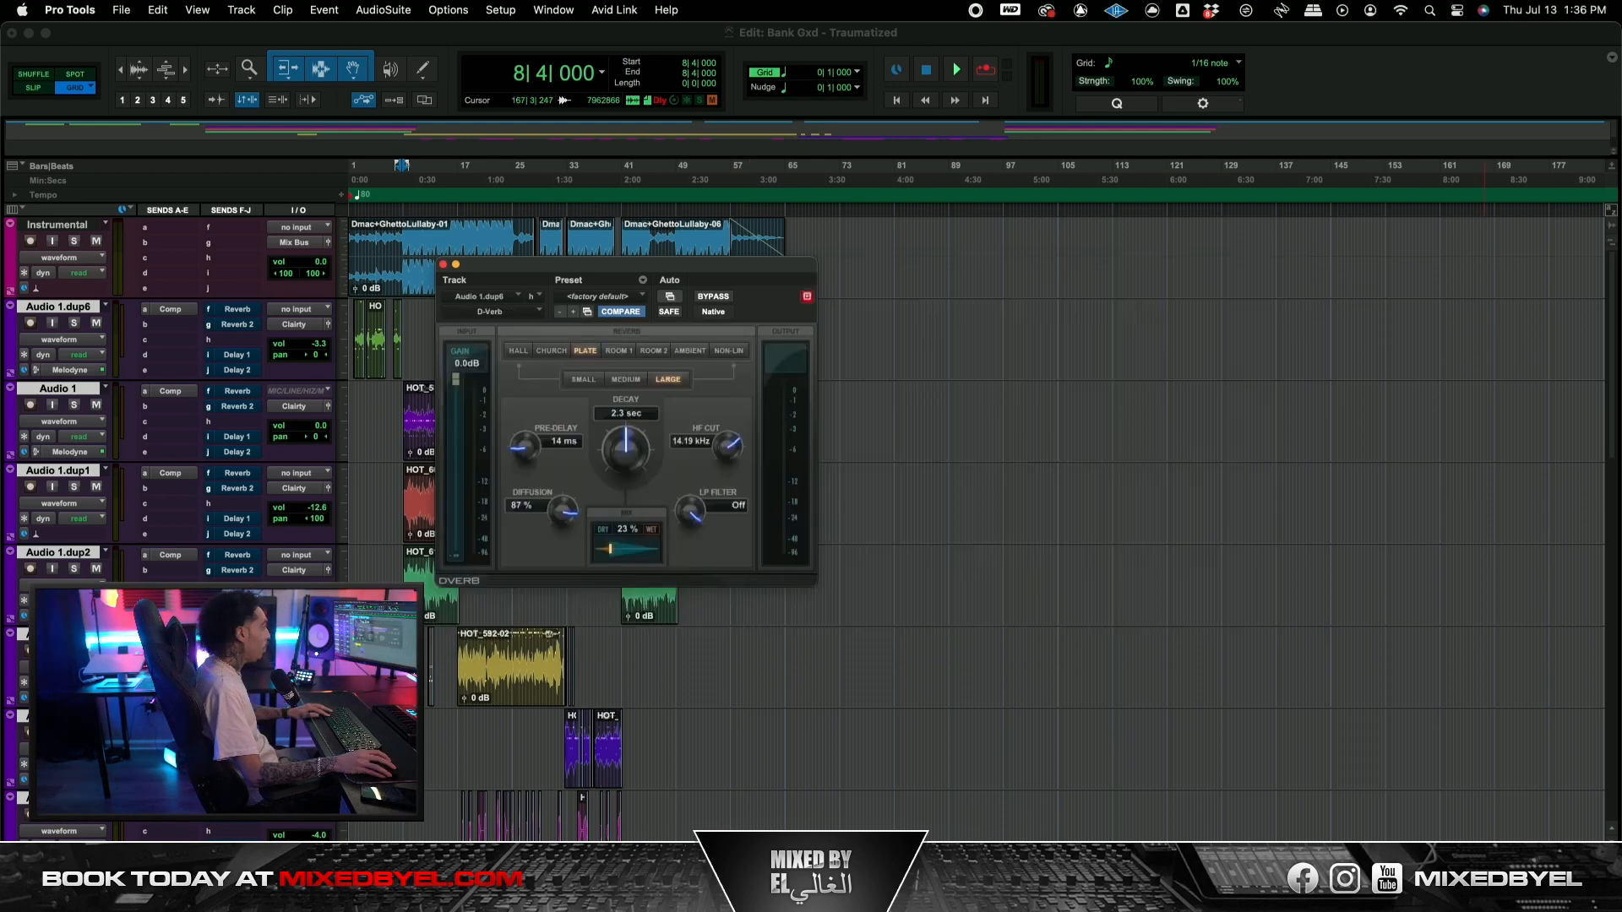
drag(604, 265, 651, 297)
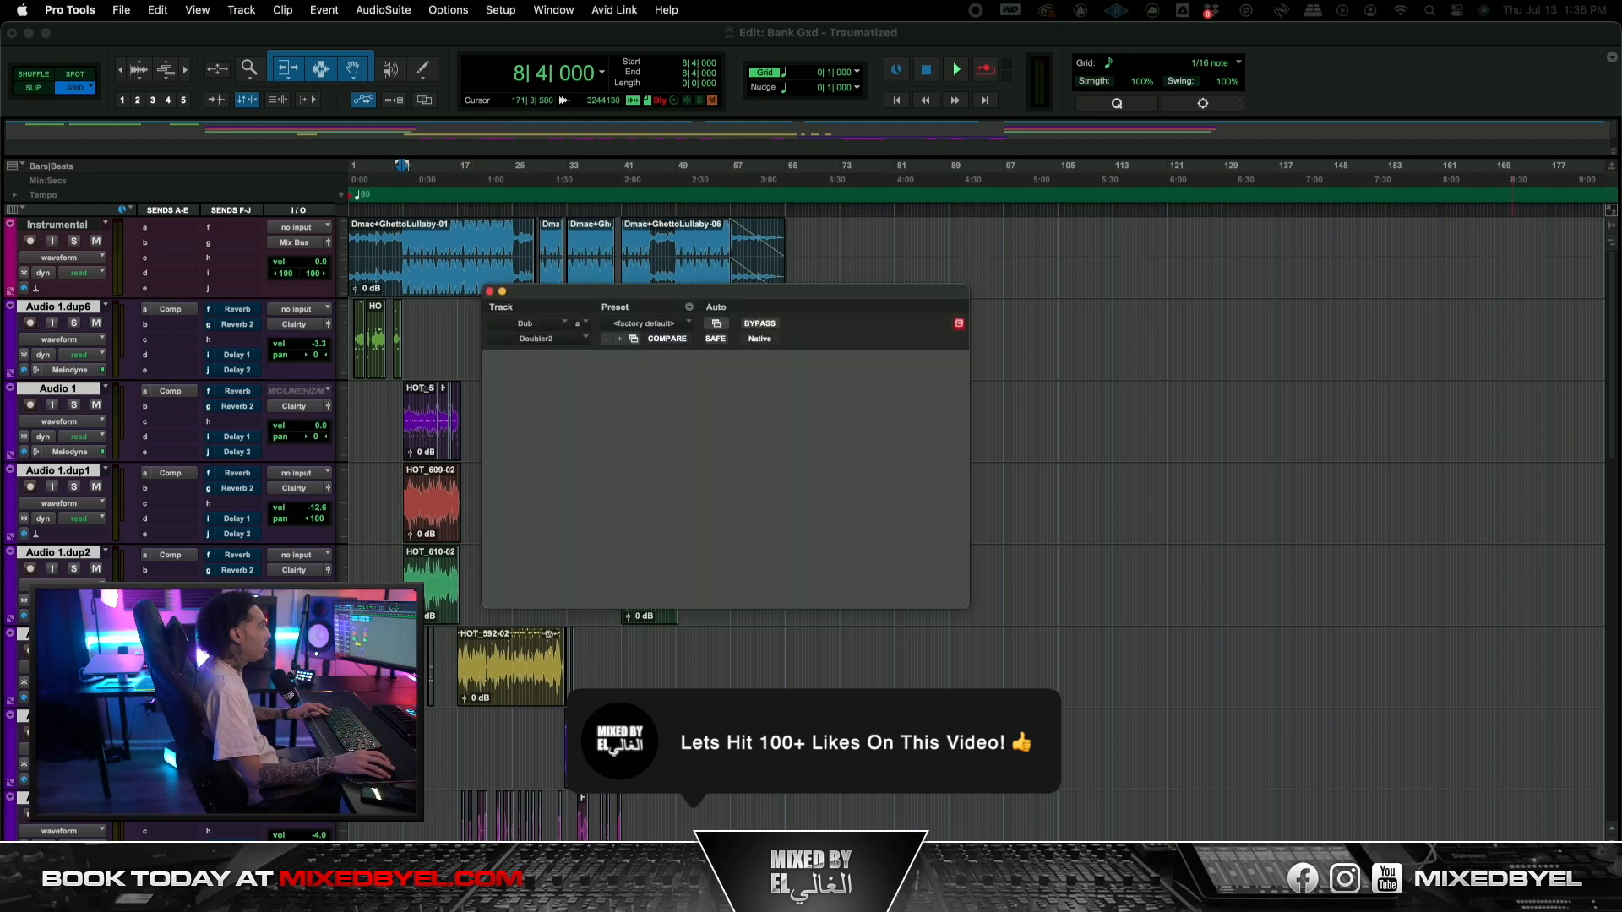
Step: Review the Doubler2 and SSL Fusion Stereo Image settings on the Dub track, and close the plugin window
drag(721, 299, 668, 274)
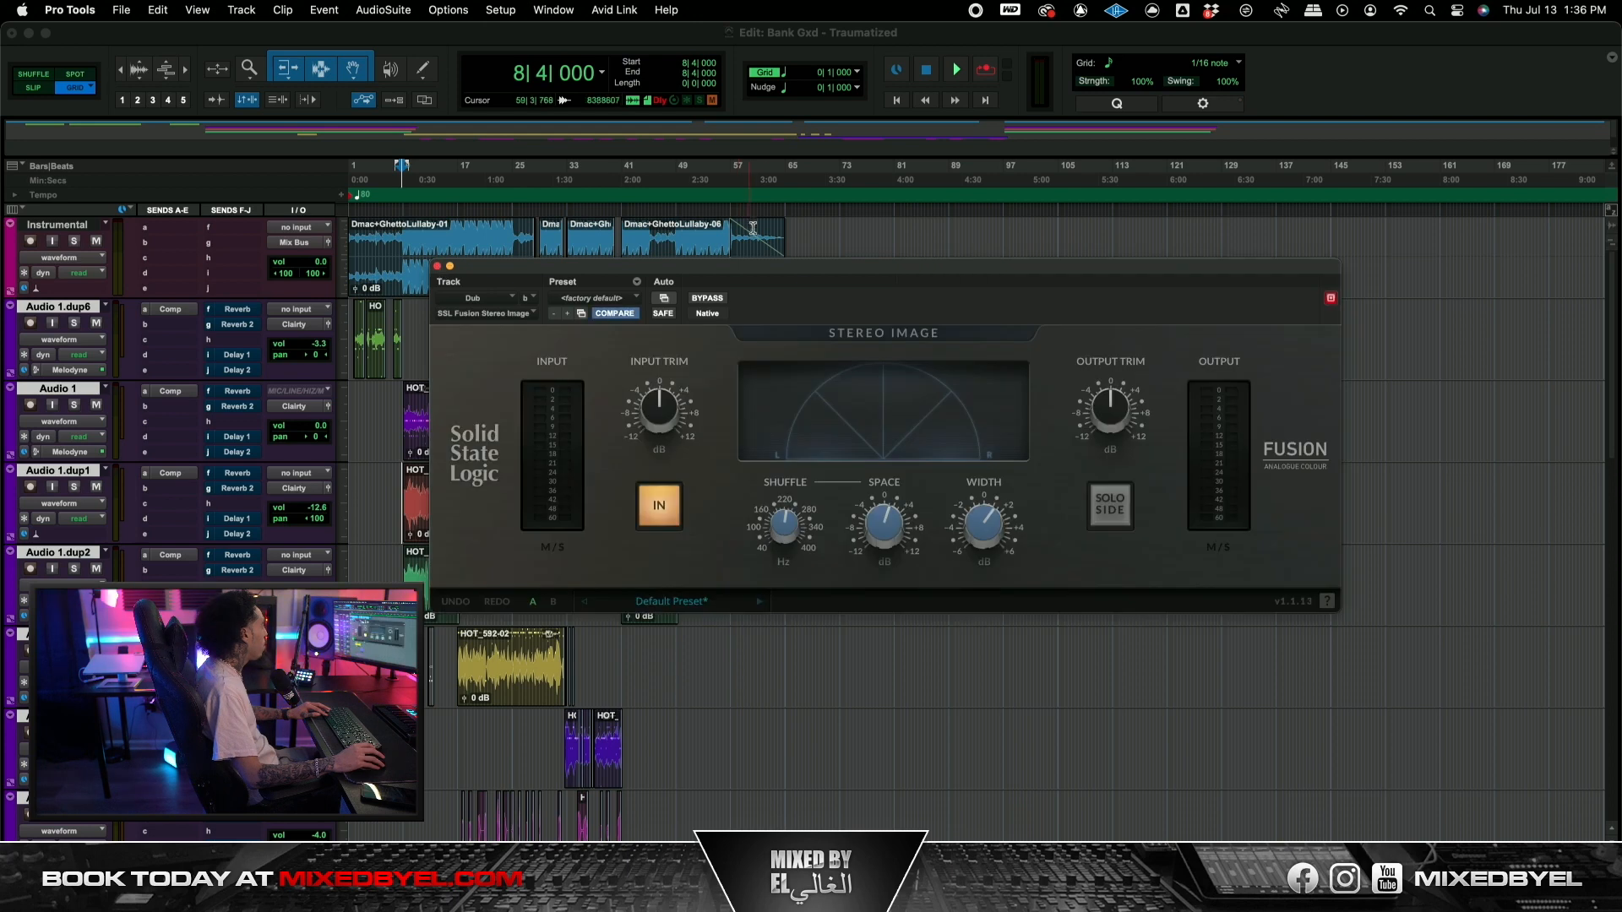
drag(772, 264, 721, 273)
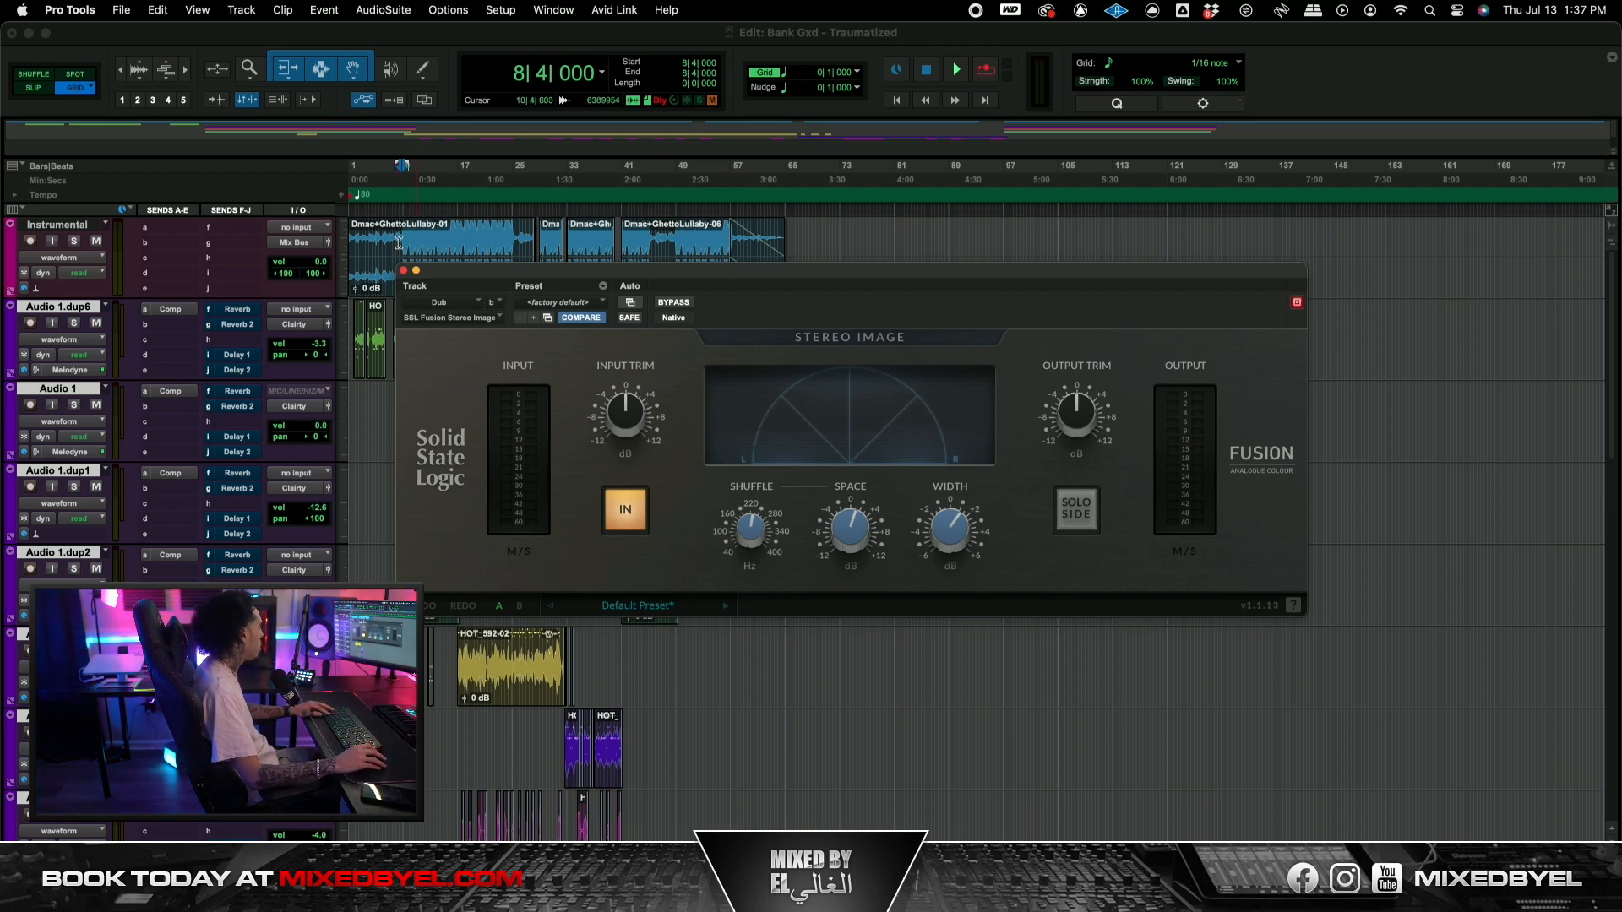
click(403, 271)
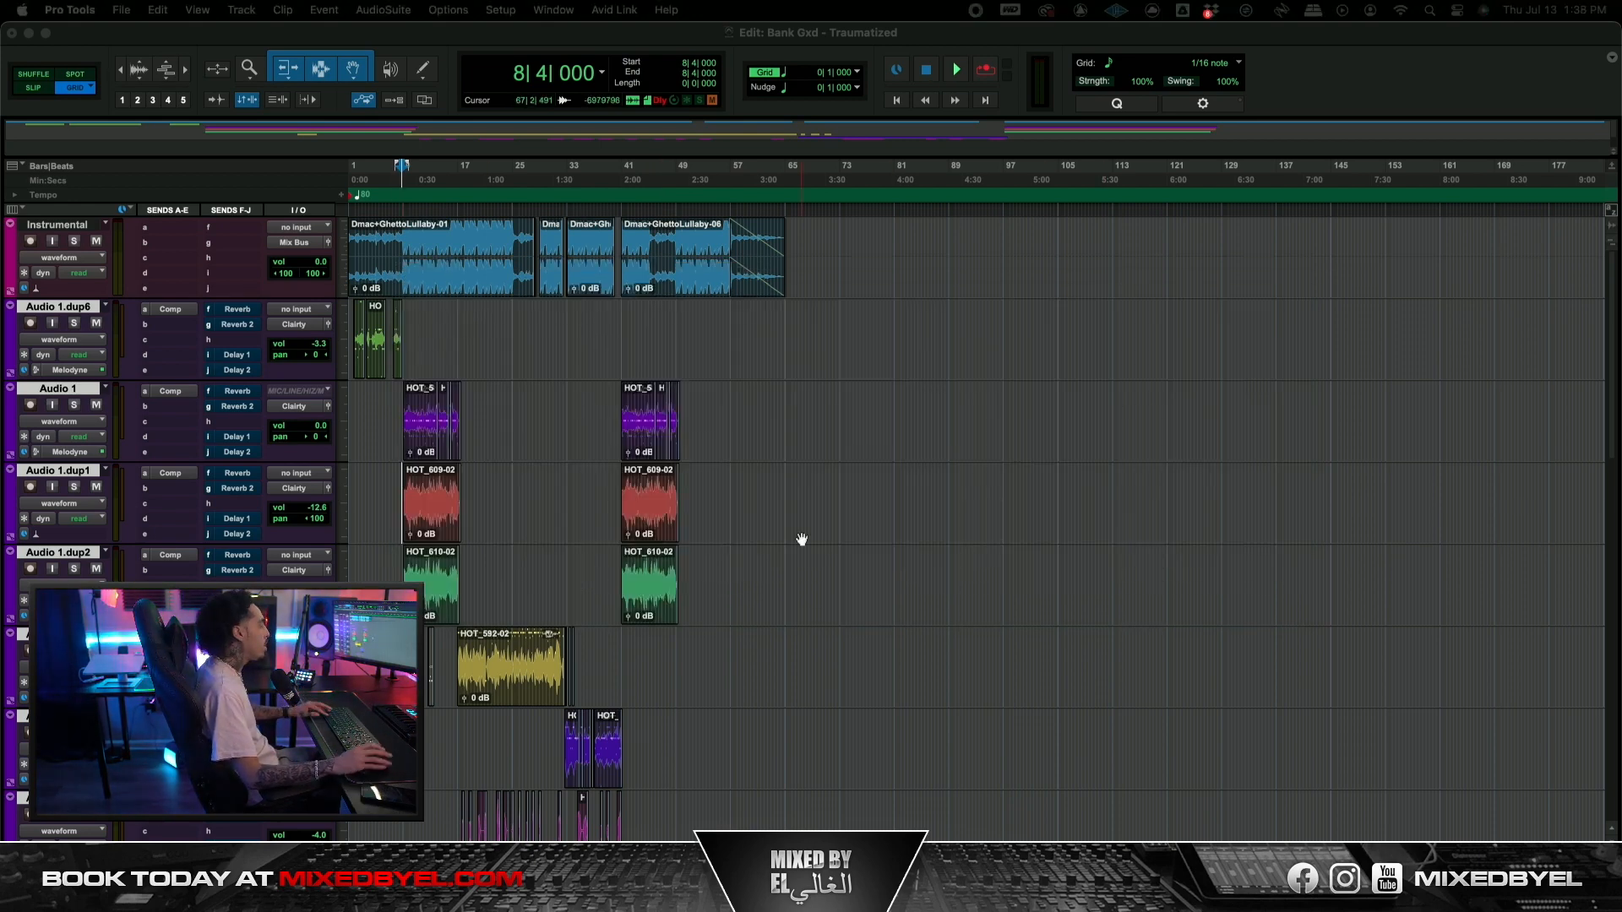
Step: Play the session from bar 8 to audition the vocals with the instrumental, and stop playback around bar 11
key(space)
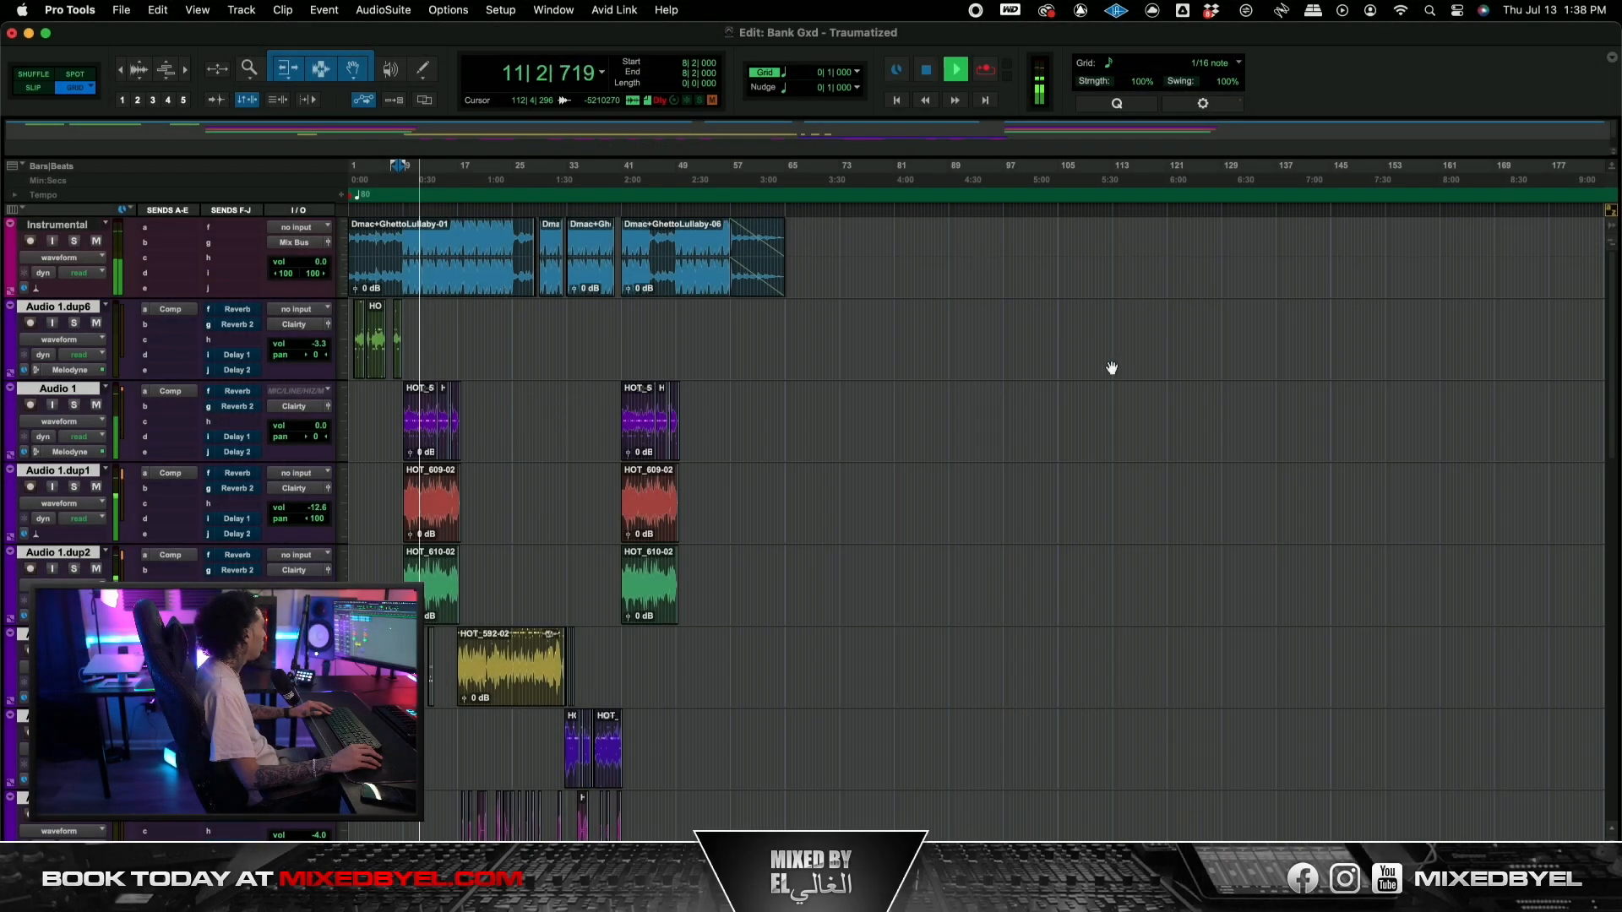
key(space)
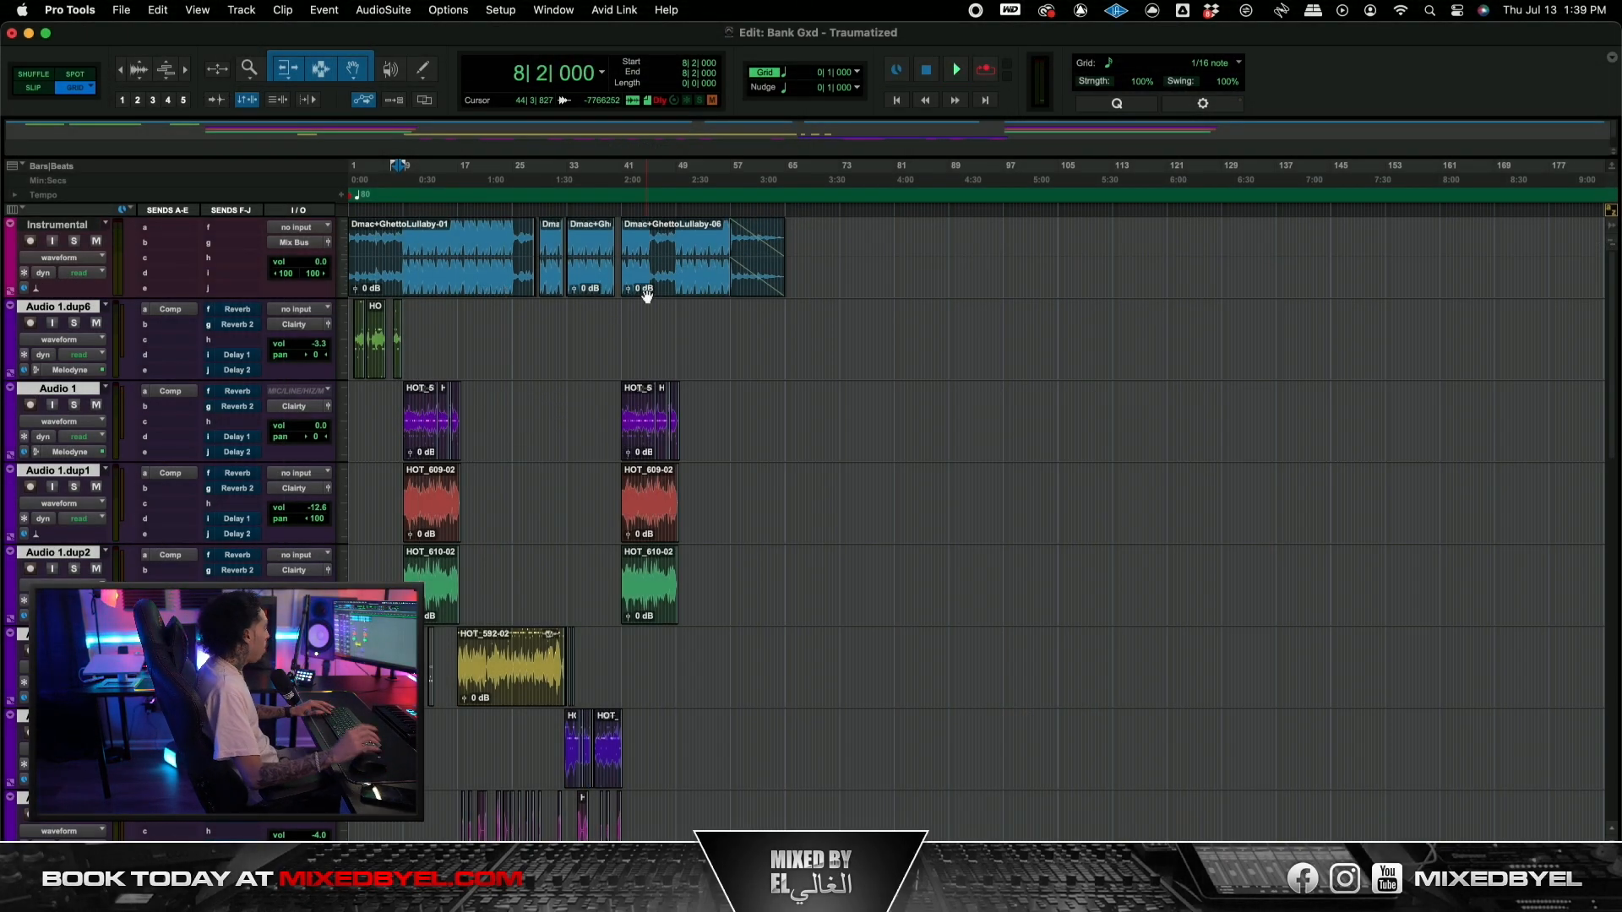
Step: Open the Melodyne editor for Audio 1 and examine the vocal's pitch notes across bars 9 to 17
click(56, 453)
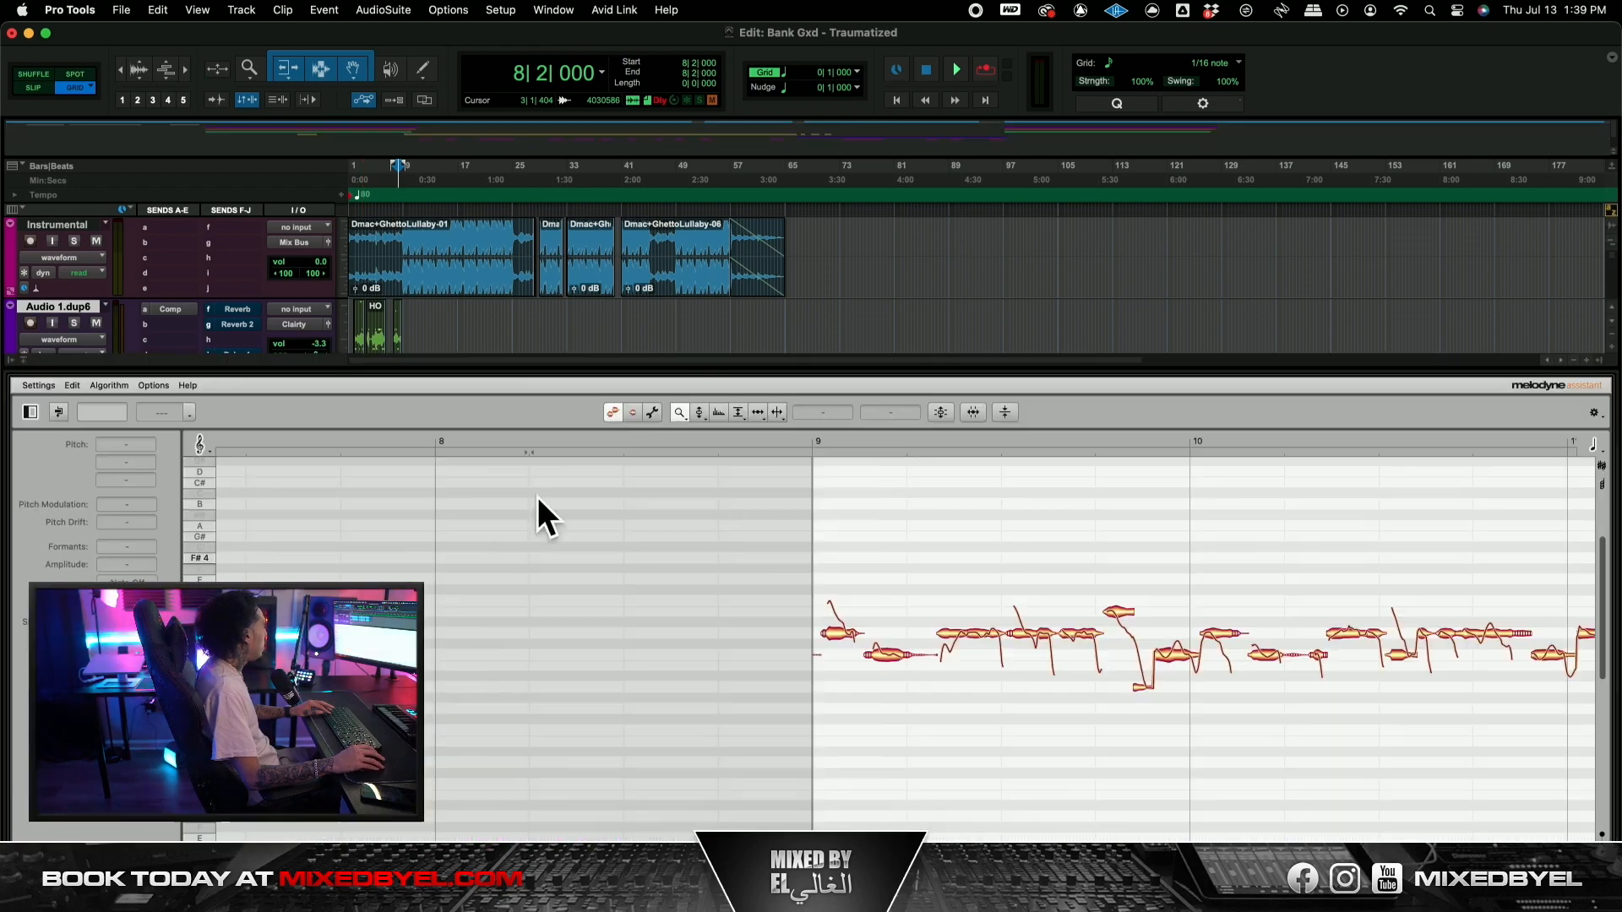
scroll(870, 519, up, 1)
scroll(855, 517, right, 6)
scroll(842, 514, left, 5)
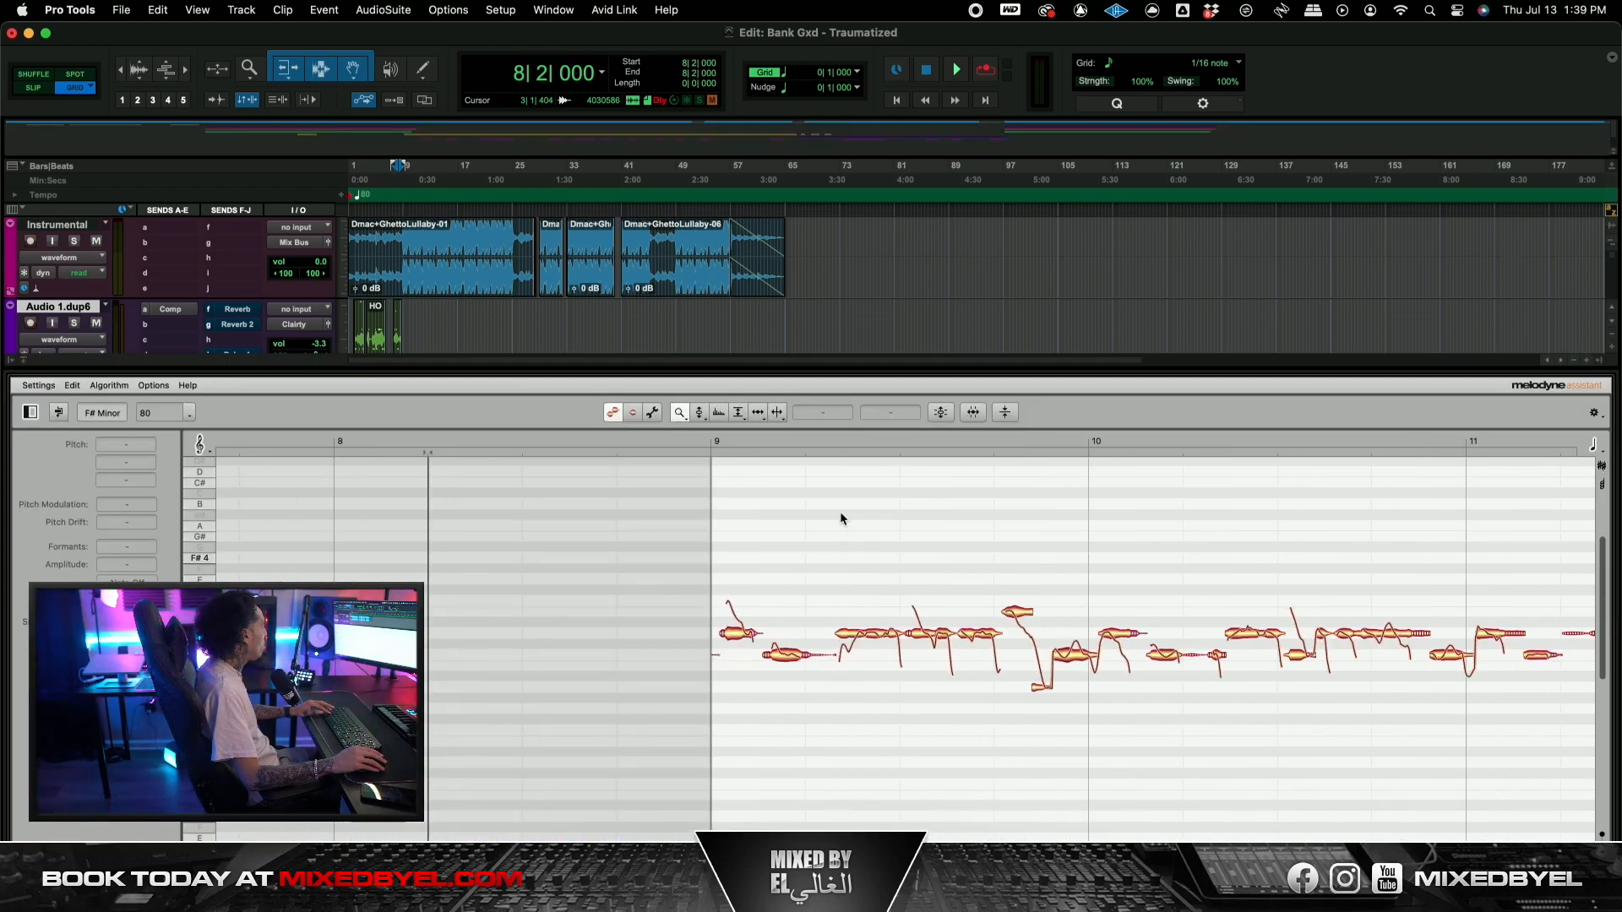
scroll(842, 514, right, 3)
scroll(801, 517, down, 5)
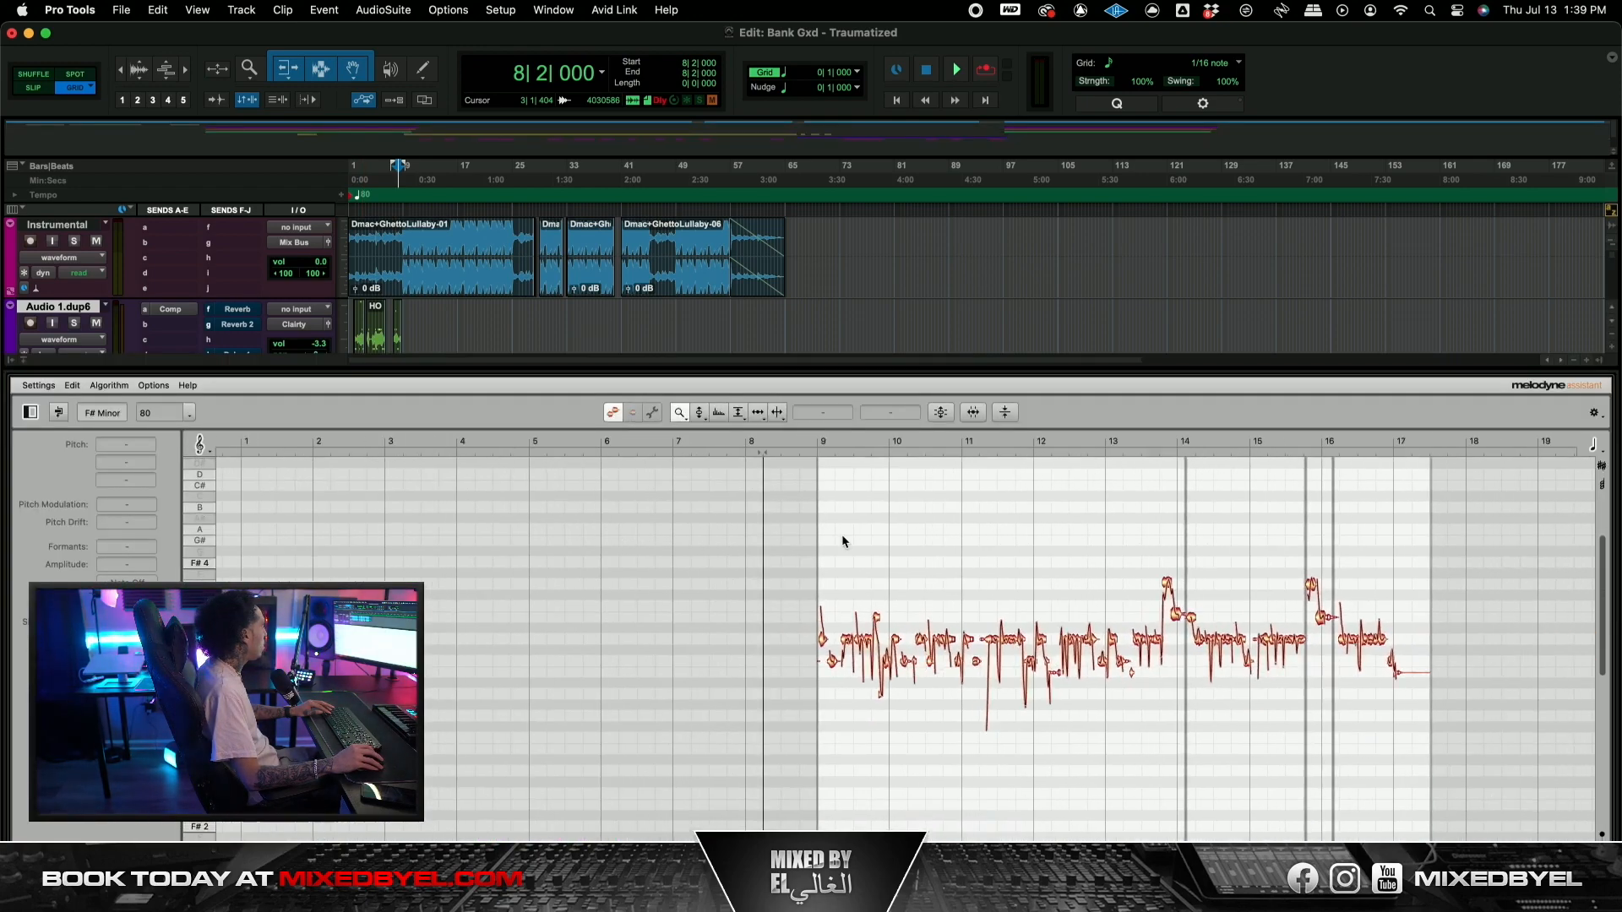
scroll(839, 544, right, 3)
scroll(571, 532, down, 1)
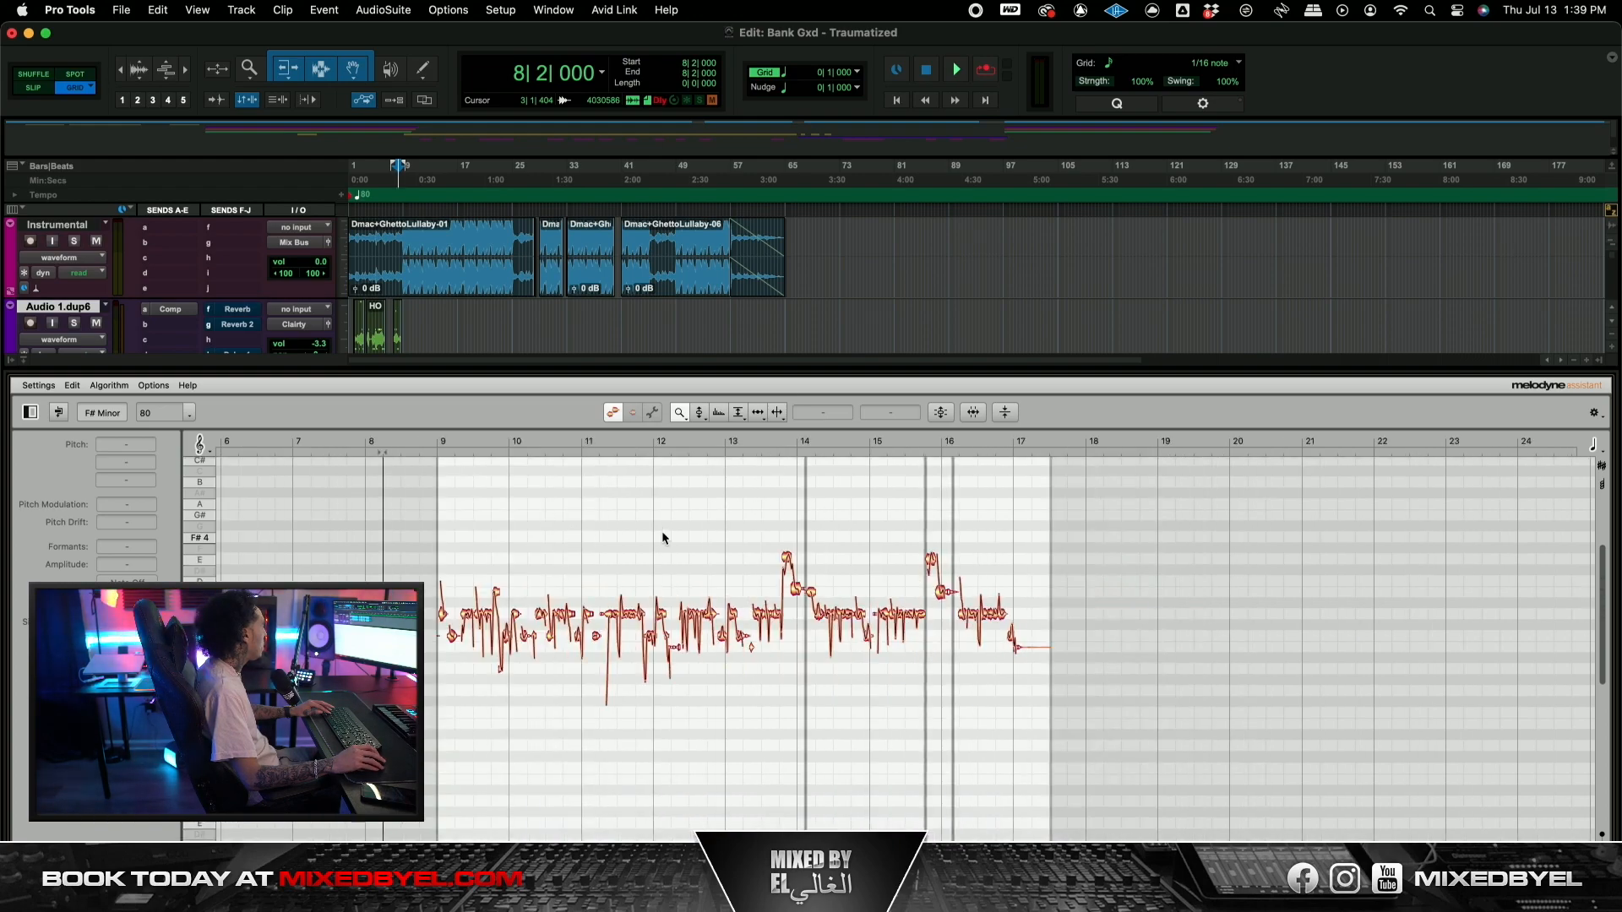